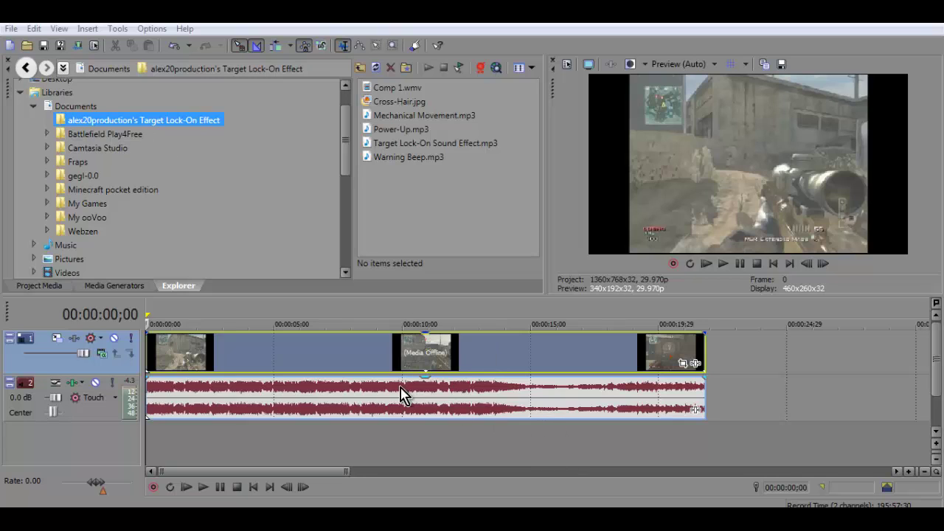
Step: Delete the gameplay audio track
{"action": "left_click", "coordinate": [99, 415]}
{"action": "right_click", "coordinate": [82, 415]}
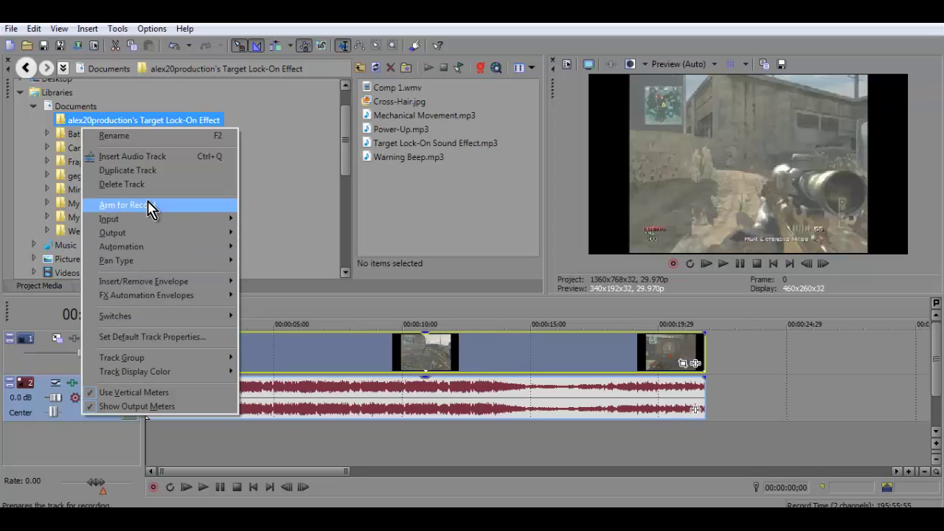
{"action": "left_click", "coordinate": [133, 185]}
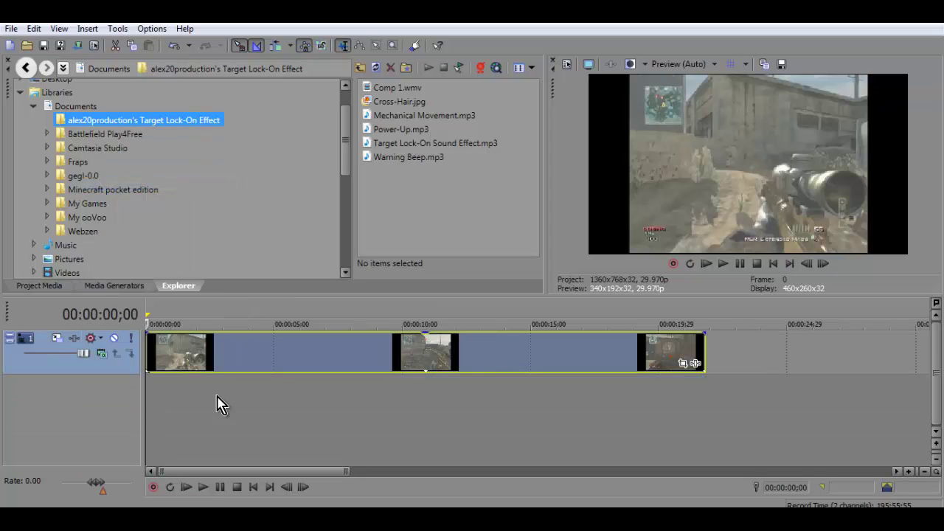
Step: Insert an empty video track above the gameplay and check its compositing mode
{"action": "right_click", "coordinate": [332, 441]}
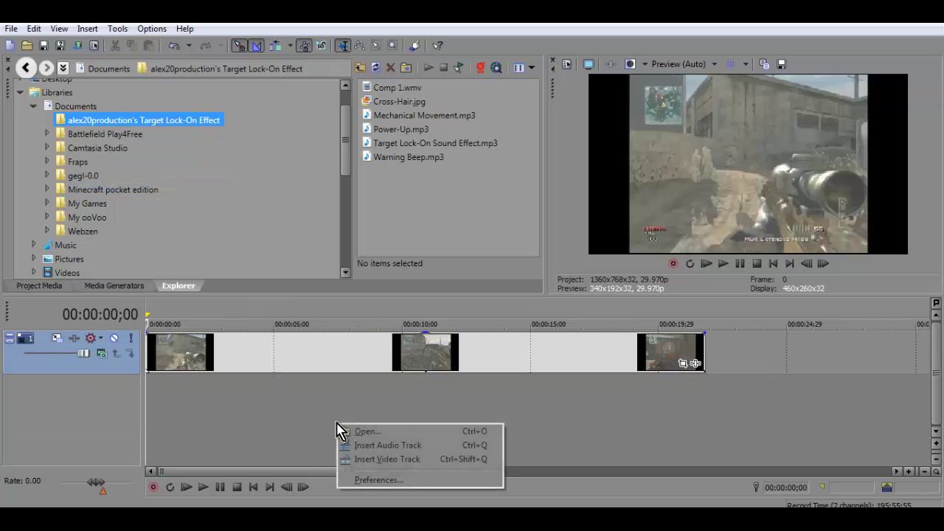
{"action": "left_click", "coordinate": [418, 459]}
{"action": "left_click", "coordinate": [104, 355]}
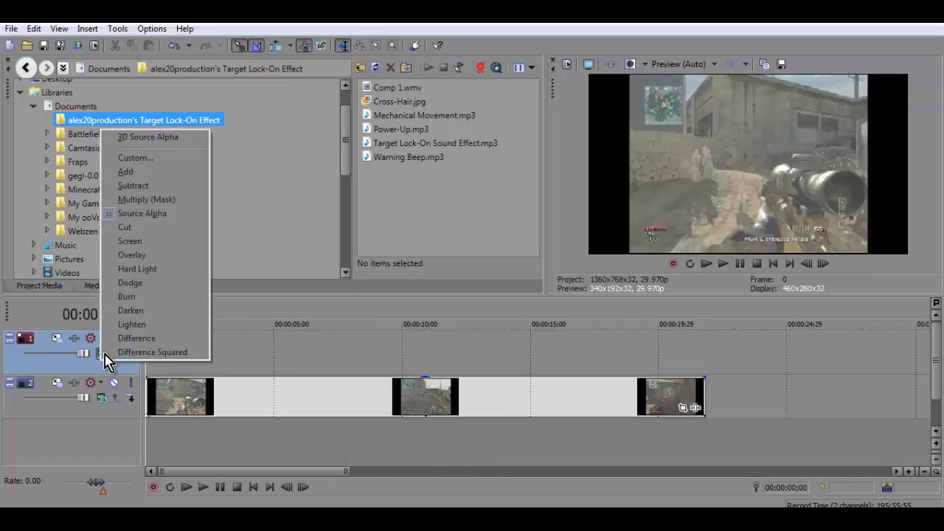
{"action": "left_click", "coordinate": [139, 184]}
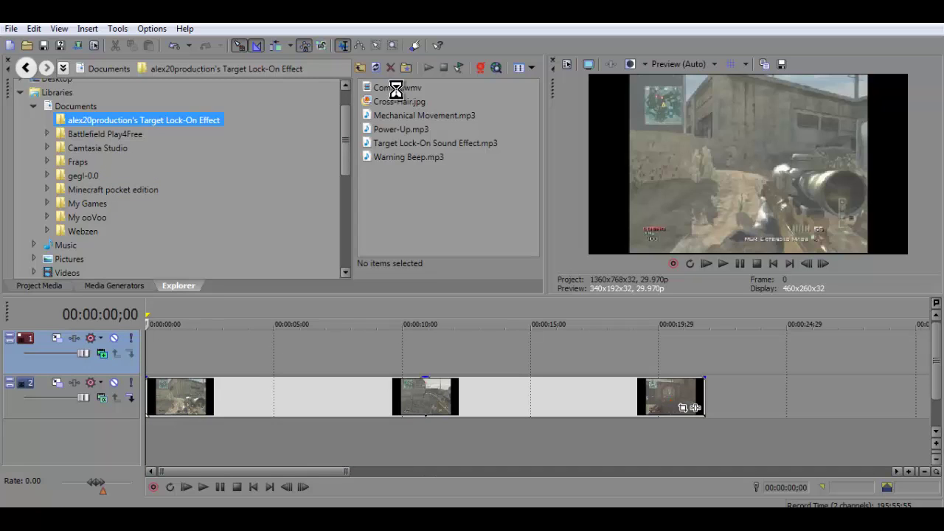
Step: Place Cross-Hair.jpg at the start of the top track, trimmed to end just before 10 seconds
{"action": "left_click_drag", "start_coordinate": [389, 89], "coordinate": [143, 364]}
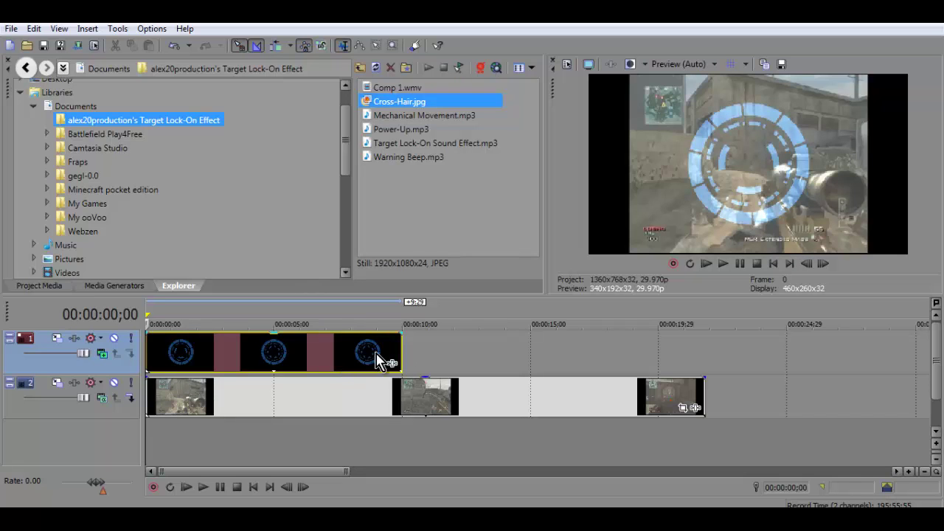
{"action": "mouse_move", "coordinate": [401, 359]}
{"action": "left_mouse_down"}
{"action": "mouse_move", "coordinate": [312, 359]}
{"action": "mouse_move", "coordinate": [398, 359]}
{"action": "left_mouse_up"}
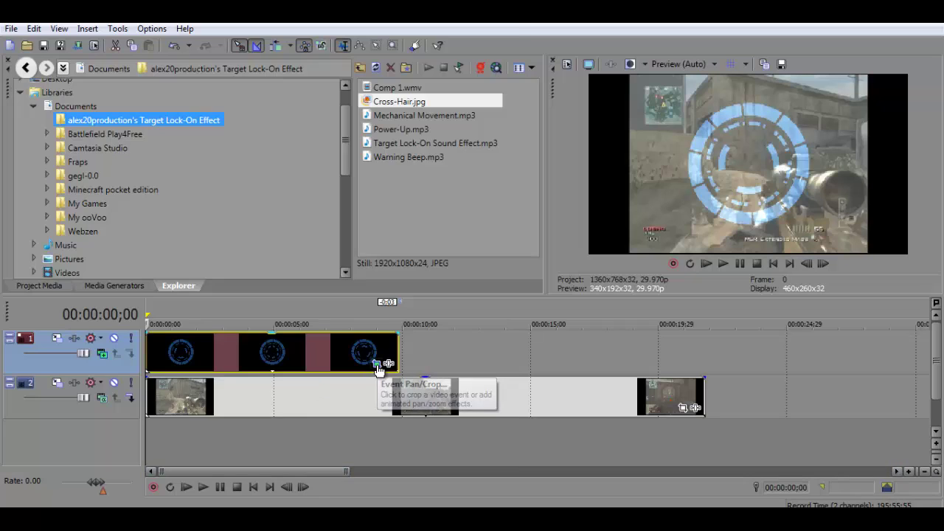
{"action": "left_click", "coordinate": [376, 365]}
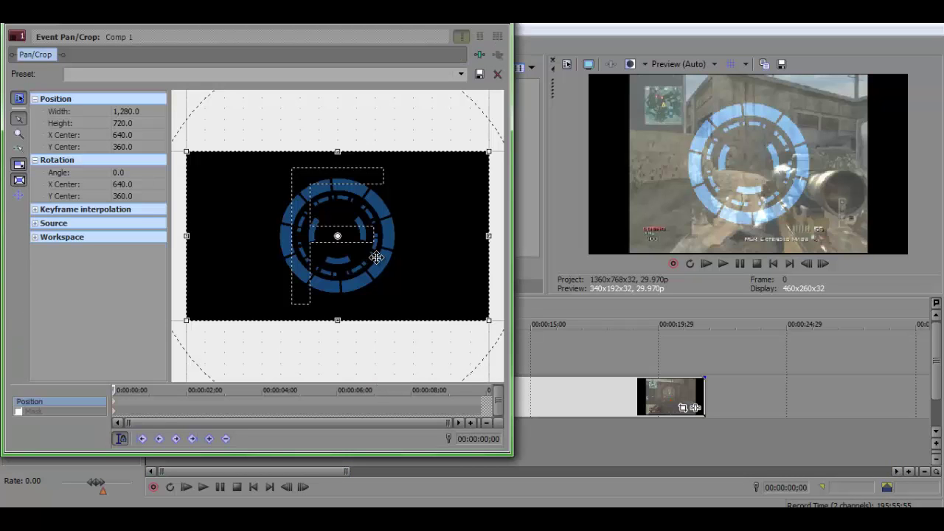
Step: Enlarge the Pan/Crop frame to 4,279.5 × 2,407.2 to shrink the crosshair, then enable Sync Cursor
{"action": "scroll", "coordinate": [419, 309], "scroll_direction": "down", "scroll_amount": 3}
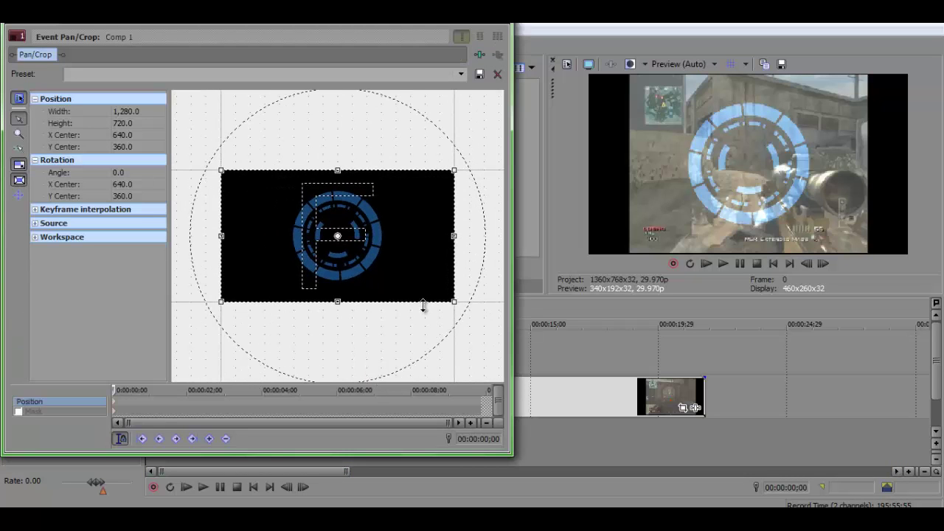
{"action": "left_click_drag", "start_coordinate": [455, 301], "coordinate": [682, 459]}
{"action": "left_click_drag", "start_coordinate": [415, 290], "coordinate": [452, 328]}
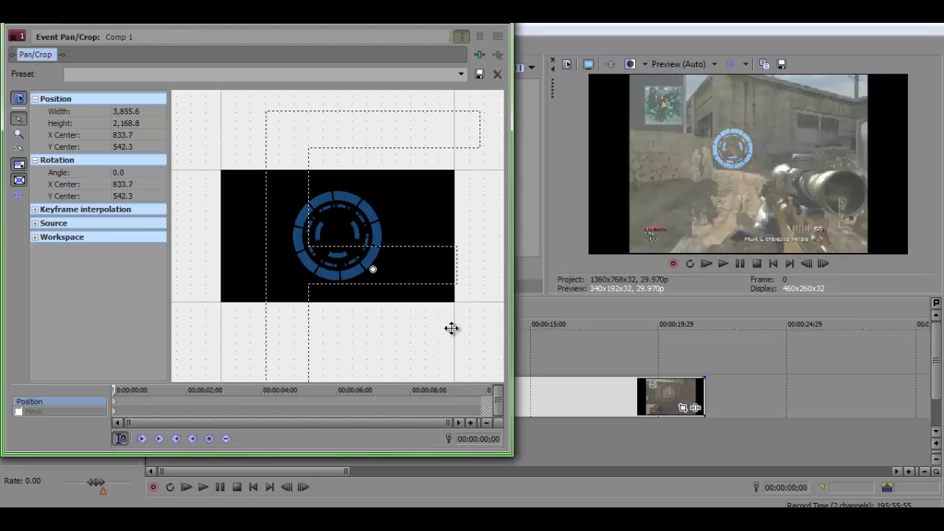
{"action": "scroll", "coordinate": [428, 320], "scroll_direction": "down", "scroll_amount": 5}
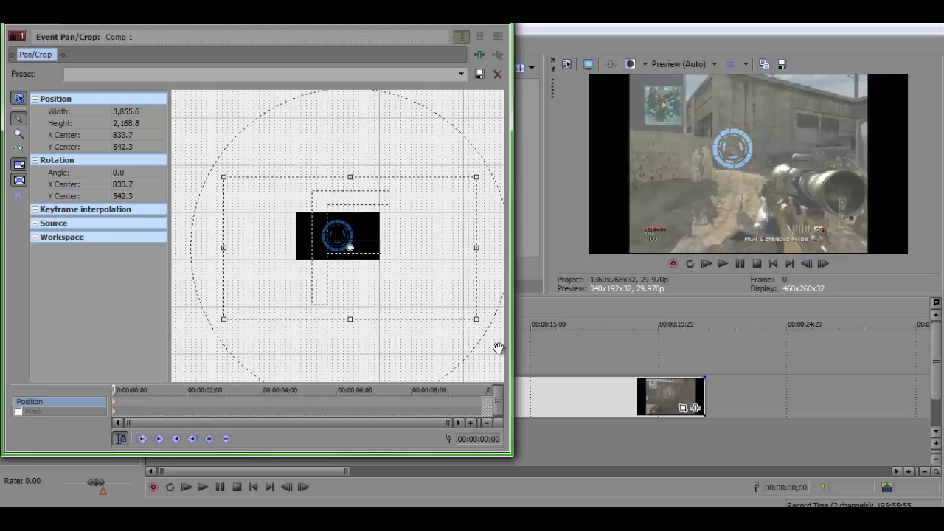
{"action": "left_click_drag", "start_coordinate": [476, 320], "coordinate": [489, 344]}
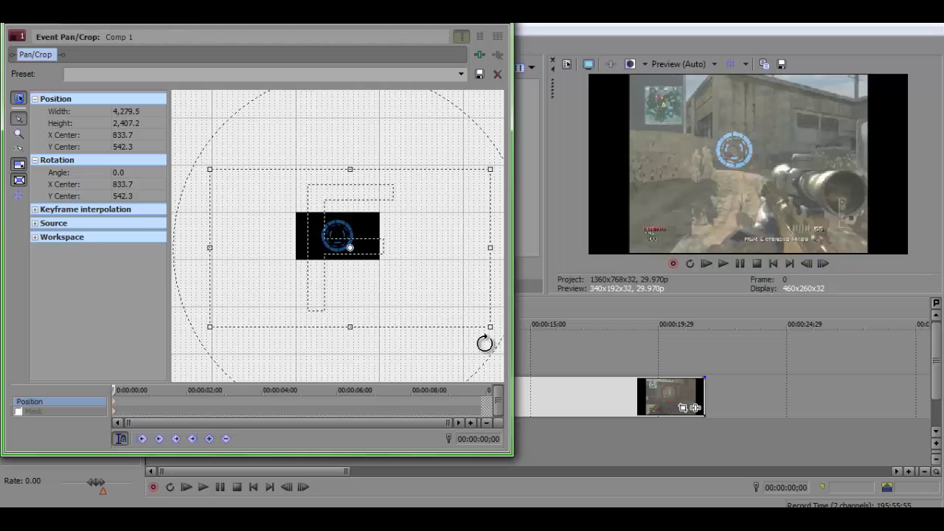
{"action": "left_click_drag", "start_coordinate": [418, 291], "coordinate": [420, 288]}
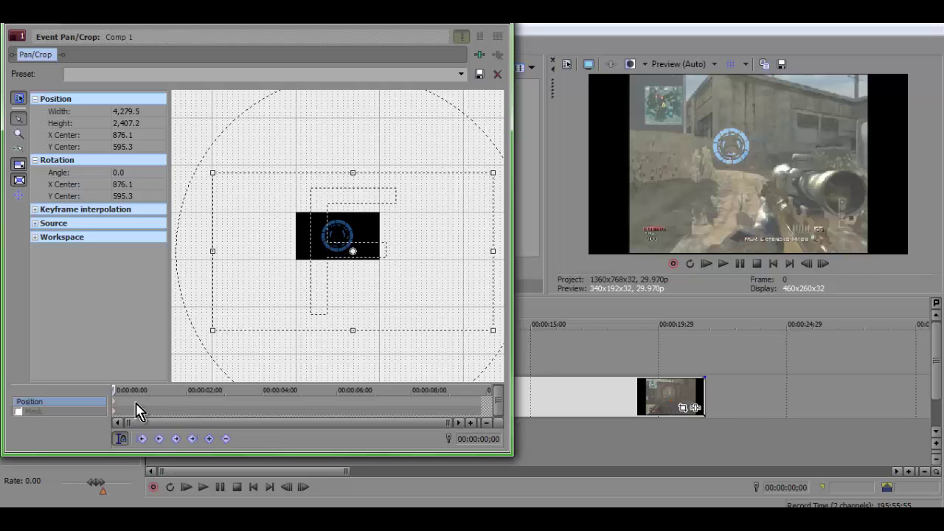
{"action": "left_click", "coordinate": [120, 439]}
Step: Advance four frames and nudge the crosshair left and up onto the target
{"action": "left_click", "coordinate": [122, 439]}
{"action": "left_click", "coordinate": [824, 265]}
{"action": "left_click", "coordinate": [824, 265]}
{"action": "left_click", "coordinate": [824, 266]}
{"action": "left_click", "coordinate": [824, 265]}
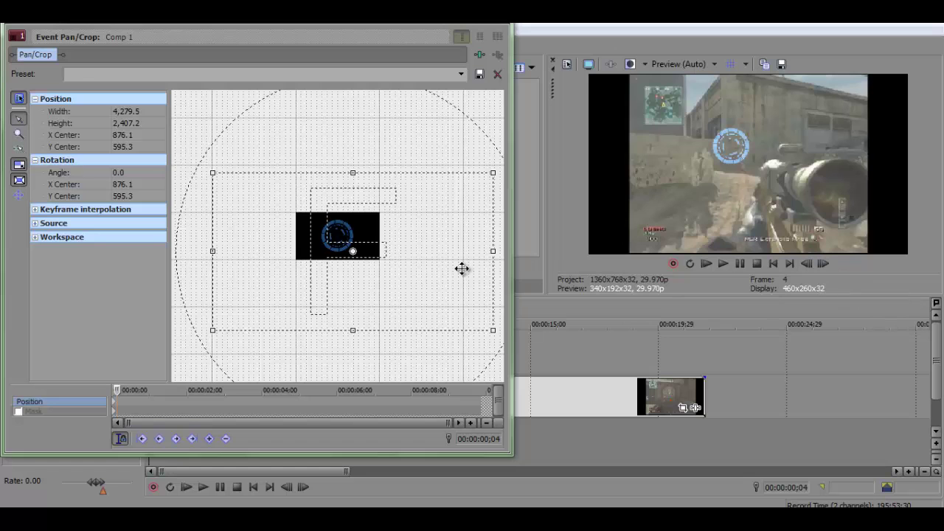
{"action": "key", "text": "Left"}
{"action": "key", "text": "Left"}
{"action": "key", "text": "Left"}
{"action": "key", "text": "Left"}
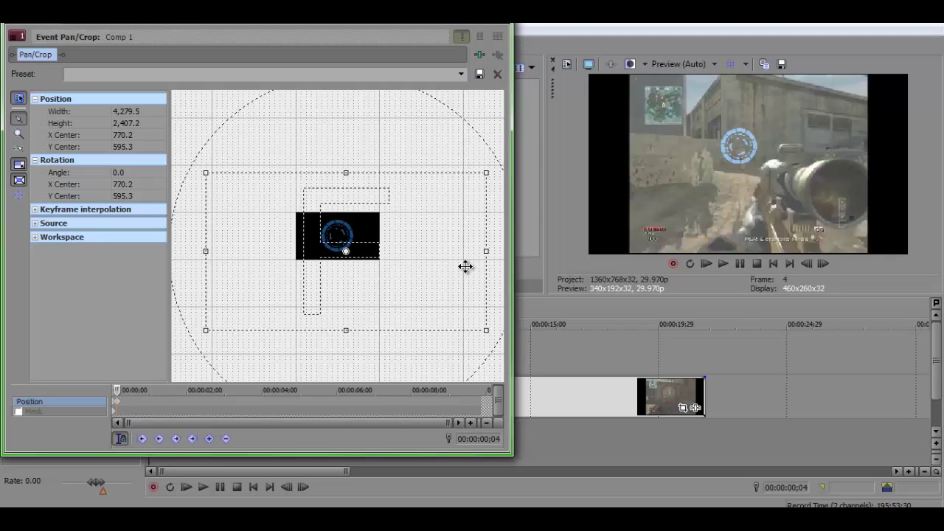
{"action": "key", "text": "Left"}
{"action": "key", "text": "Up"}
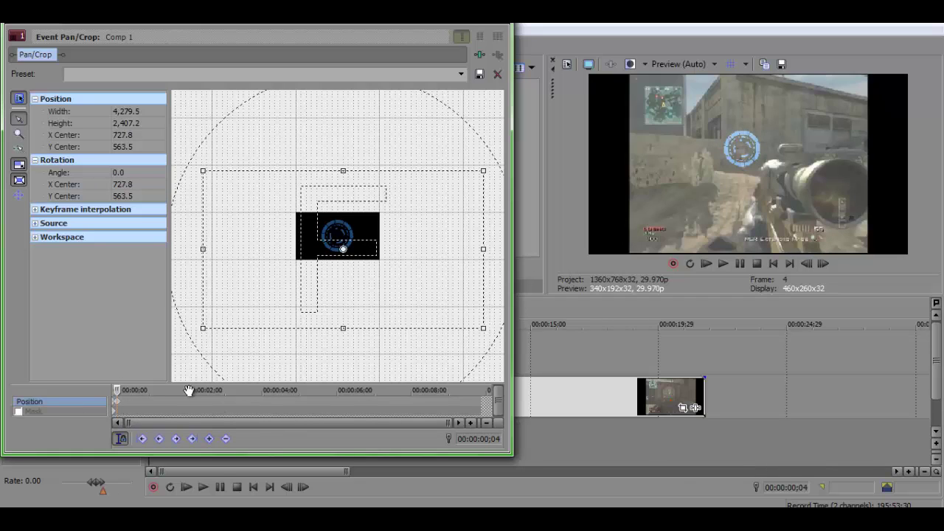
Step: Advance two more frames and fine-tune the crosshair position over the target with arrow keys
{"action": "left_click", "coordinate": [822, 263]}
{"action": "left_click", "coordinate": [822, 263]}
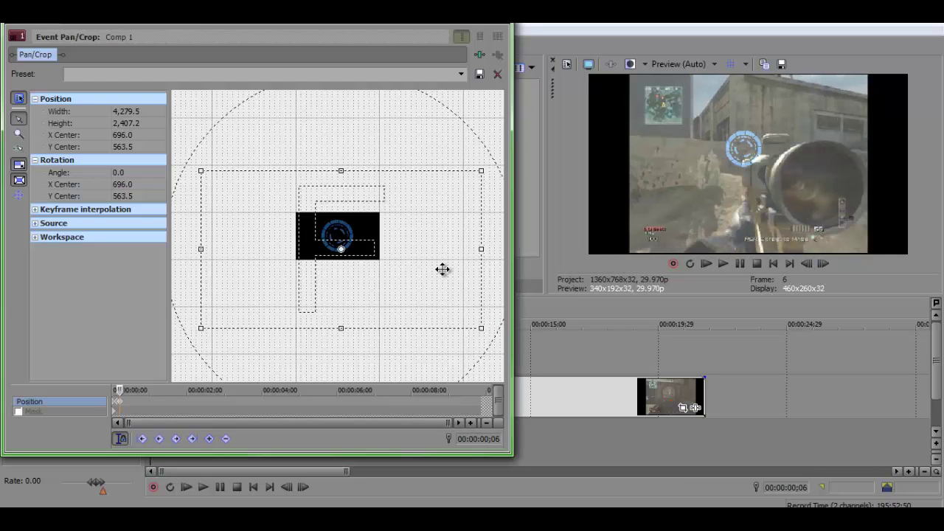
{"action": "key", "text": "Left"}
{"action": "key", "text": "Left"}
{"action": "key", "text": "Up"}
{"action": "key", "text": "Left"}
{"action": "key", "text": "Right"}
{"action": "key", "text": "Up"}
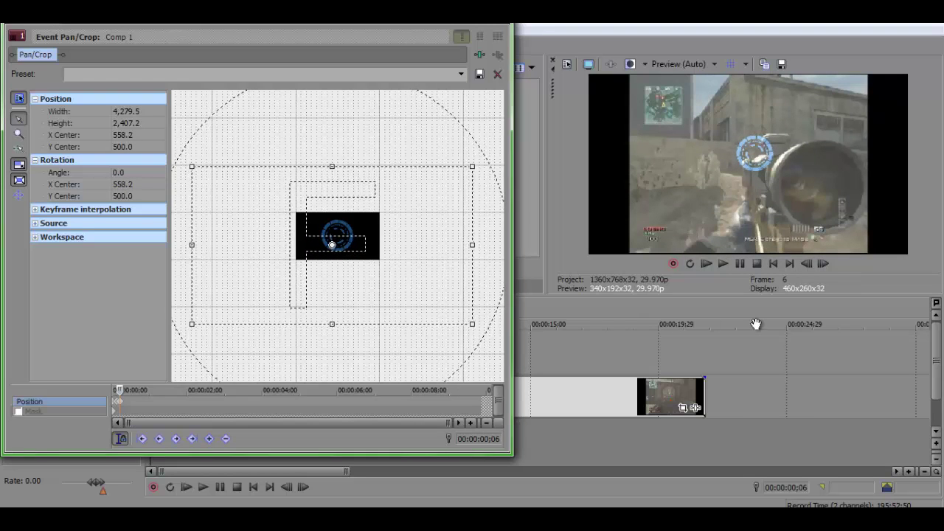
{"action": "key", "text": "Right"}
{"action": "key", "text": "Down"}
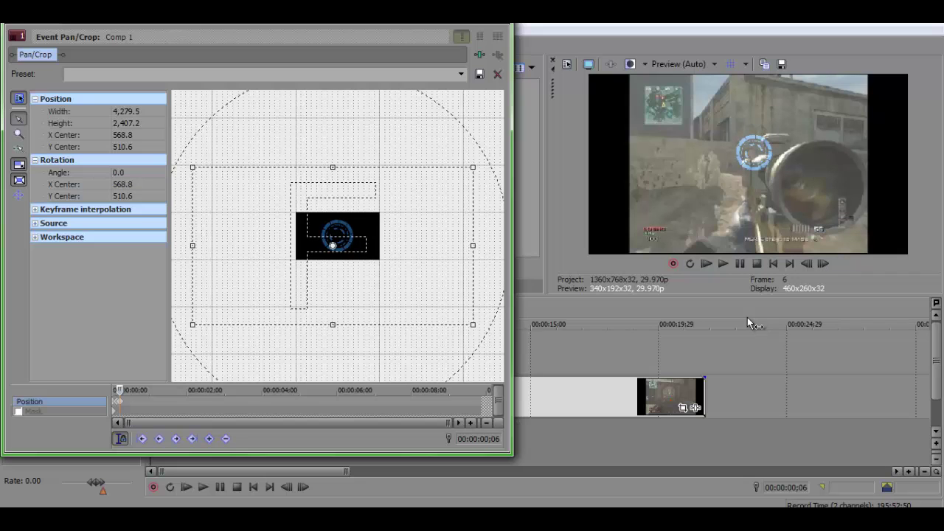
{"action": "key", "text": "Down"}
{"action": "key", "text": "Down"}
{"action": "key", "text": "Down"}
{"action": "key", "text": "Down"}
{"action": "key", "text": "Down"}
{"action": "key", "text": "Down"}
{"action": "key", "text": "Down"}
{"action": "key", "text": "Down"}
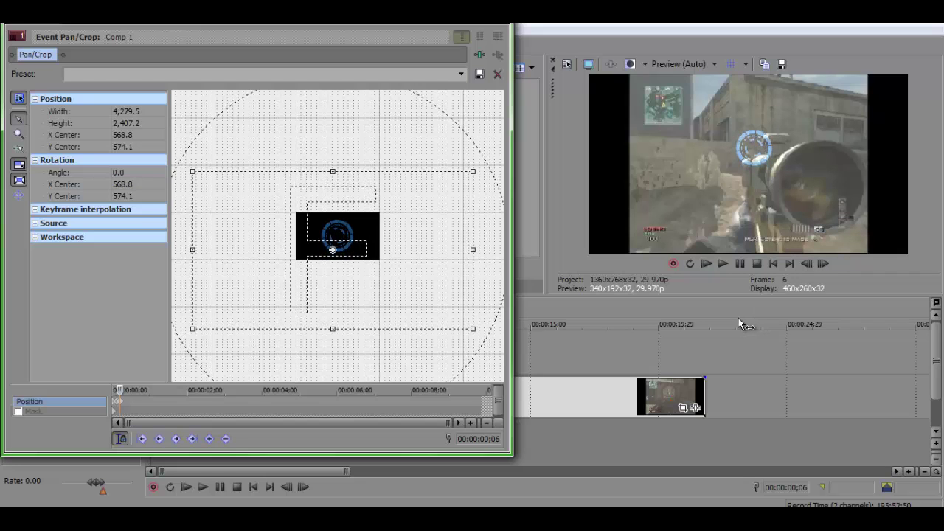
{"action": "key", "text": "Up"}
{"action": "key", "text": "Up"}
{"action": "key", "text": "Up"}
{"action": "key", "text": "Up"}
{"action": "key", "text": "Up"}
{"action": "key", "text": "Up"}
{"action": "key", "text": "Up"}
{"action": "key", "text": "Up"}
{"action": "key", "text": "Up"}
{"action": "key", "text": "Up"}
{"action": "key", "text": "Up"}
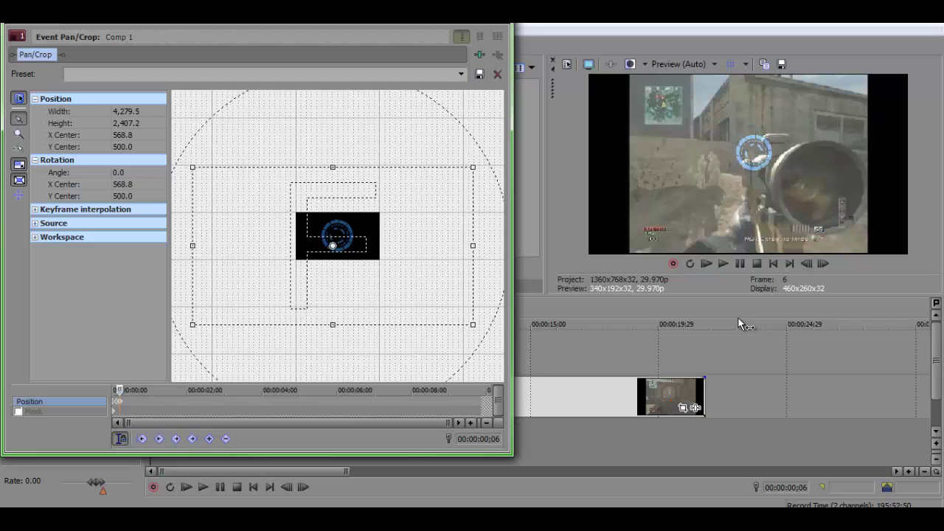
{"action": "key", "text": "Right"}
{"action": "key", "text": "Down"}
{"action": "key", "text": "Down"}
{"action": "key", "text": "Down"}
{"action": "key", "text": "Down"}
{"action": "key", "text": "Down"}
{"action": "key", "text": "Down"}
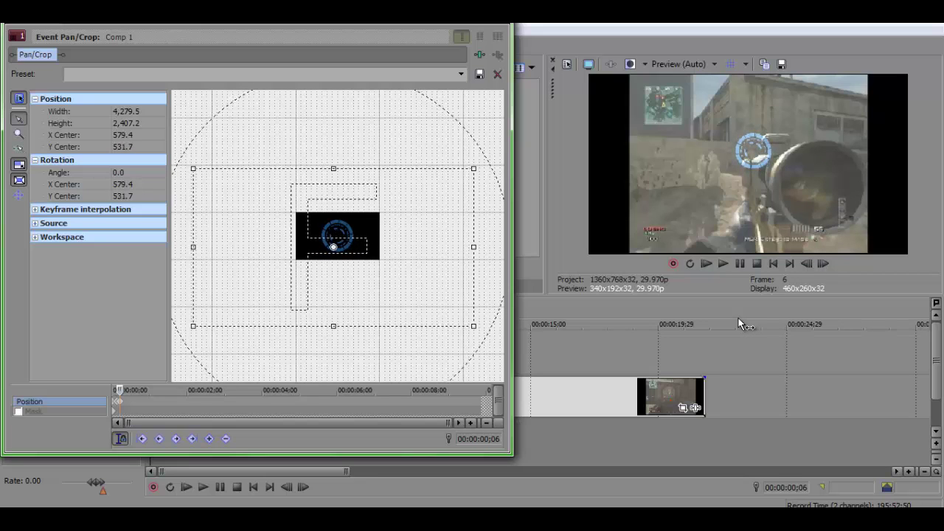
Step: Step frame by frame, nudging the crosshair left and up each frame to track the target
{"action": "left_click", "coordinate": [823, 264]}
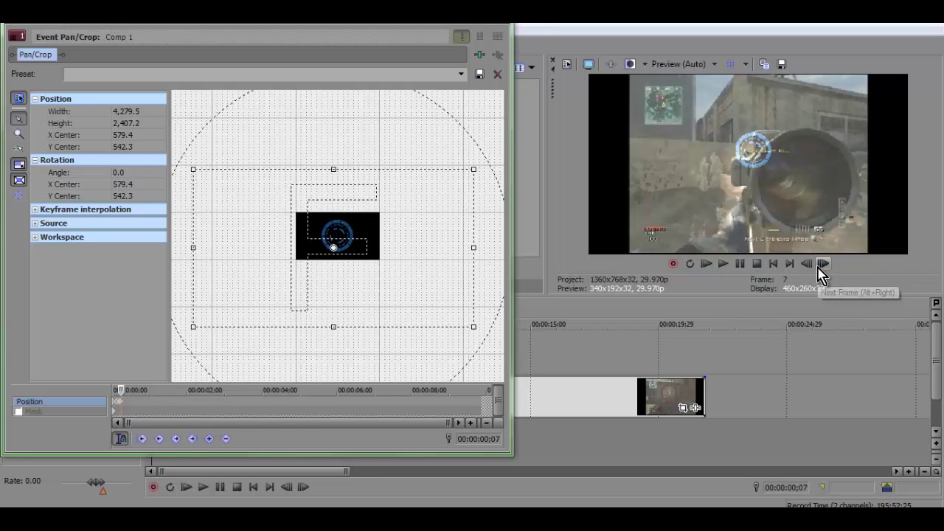
{"action": "left_click", "coordinate": [388, 314]}
{"action": "key", "text": "Left"}
{"action": "key", "text": "Left"}
{"action": "key", "text": "Left"}
{"action": "key", "text": "Left"}
{"action": "key", "text": "Left"}
{"action": "key", "text": "Left"}
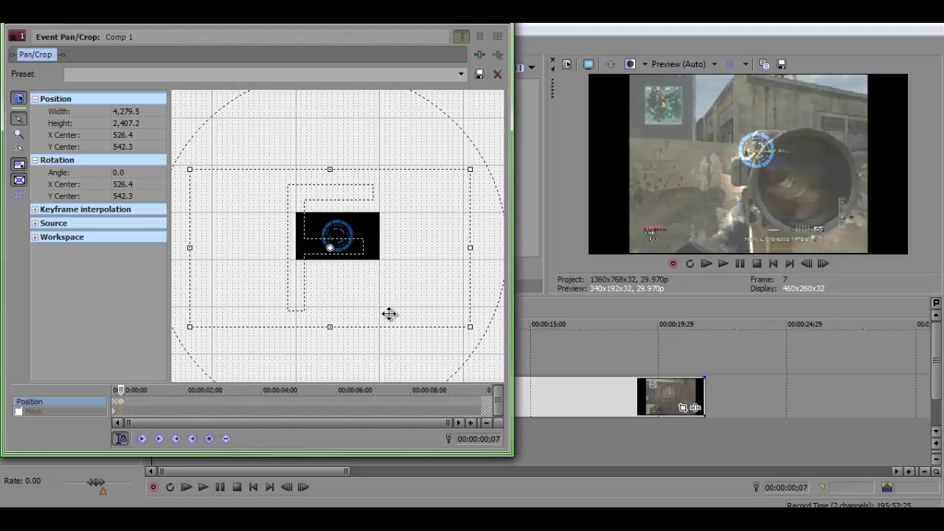
{"action": "key", "text": "Left"}
{"action": "key", "text": "Left"}
{"action": "key", "text": "Up"}
{"action": "key", "text": "Up"}
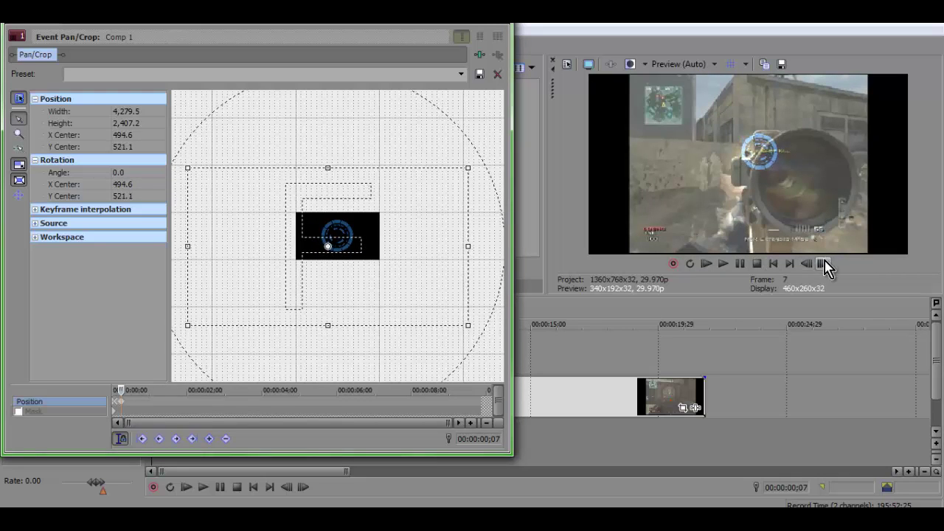
{"action": "left_click", "coordinate": [823, 263]}
{"action": "left_click", "coordinate": [451, 270]}
{"action": "key", "text": "Left"}
{"action": "key", "text": "Left"}
{"action": "key", "text": "Left"}
{"action": "key", "text": "Left"}
{"action": "key", "text": "Up"}
{"action": "key", "text": "Up"}
{"action": "key", "text": "Up"}
{"action": "key", "text": "Up"}
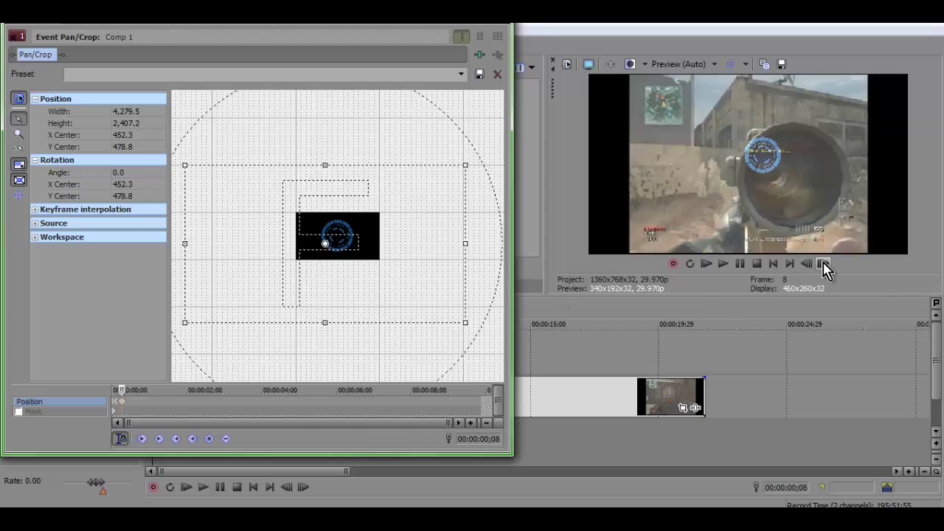
{"action": "left_click", "coordinate": [823, 264]}
{"action": "left_click", "coordinate": [451, 258]}
{"action": "key", "text": "Left"}
{"action": "key", "text": "Left"}
{"action": "key", "text": "Up"}
{"action": "key", "text": "Up"}
{"action": "key", "text": "Up"}
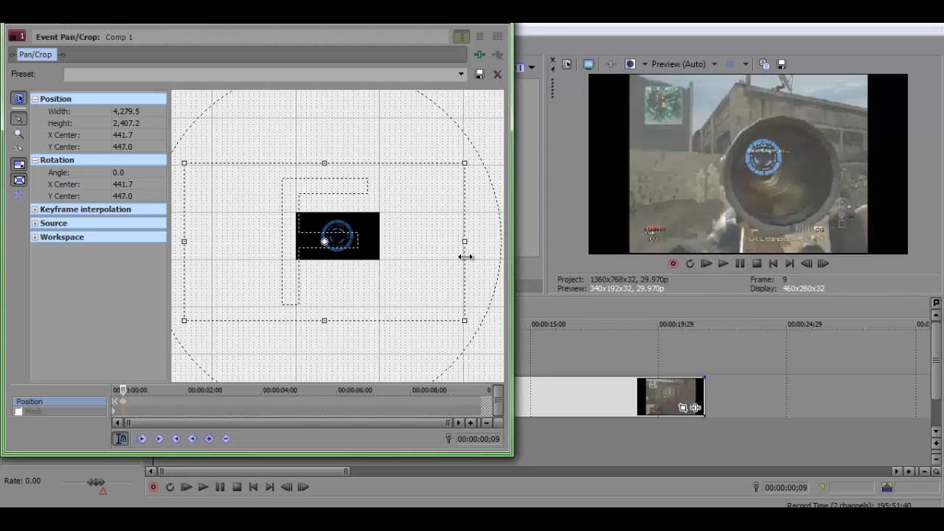
{"action": "key", "text": "Left"}
{"action": "key", "text": "Up"}
Step: Advance two final frames and settle the crosshair centre at 431.1, 256.2 through frame 11
{"action": "left_click", "coordinate": [825, 264]}
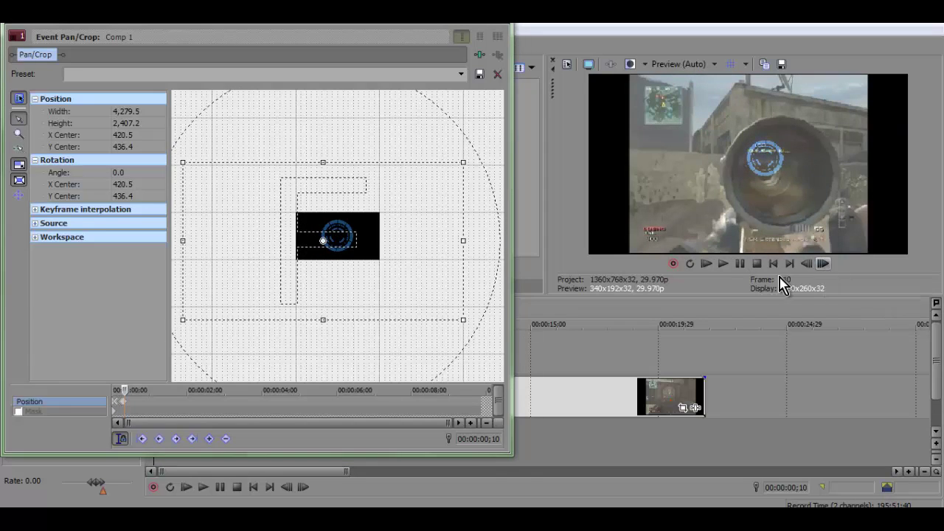
{"action": "left_click", "coordinate": [822, 265]}
{"action": "left_click", "coordinate": [426, 292]}
{"action": "key", "text": "Up"}
{"action": "key", "text": "Up"}
{"action": "key", "text": "Up"}
{"action": "key", "text": "Up"}
{"action": "key", "text": "Up"}
{"action": "key", "text": "Up"}
{"action": "key", "text": "Right"}
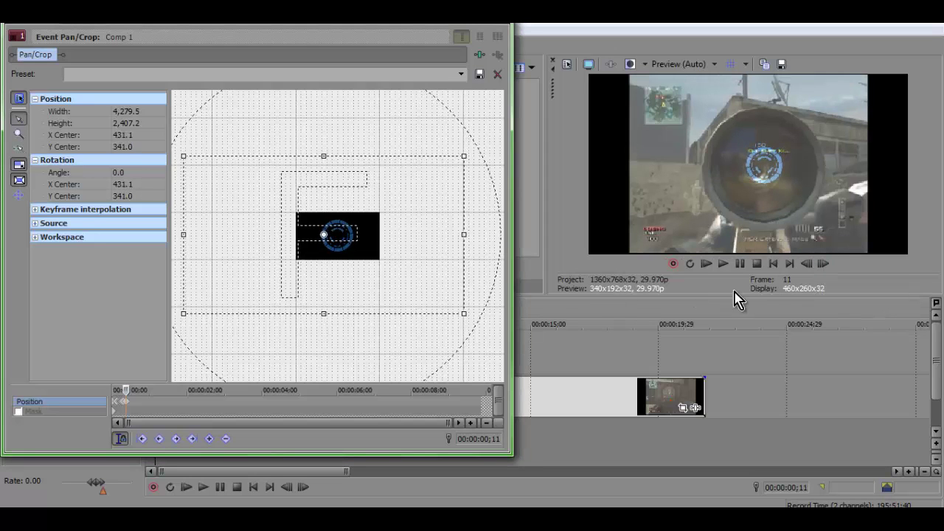
{"action": "key", "text": "Up"}
{"action": "key", "text": "Up"}
{"action": "key", "text": "Up"}
{"action": "key", "text": "Up"}
{"action": "key", "text": "Up"}
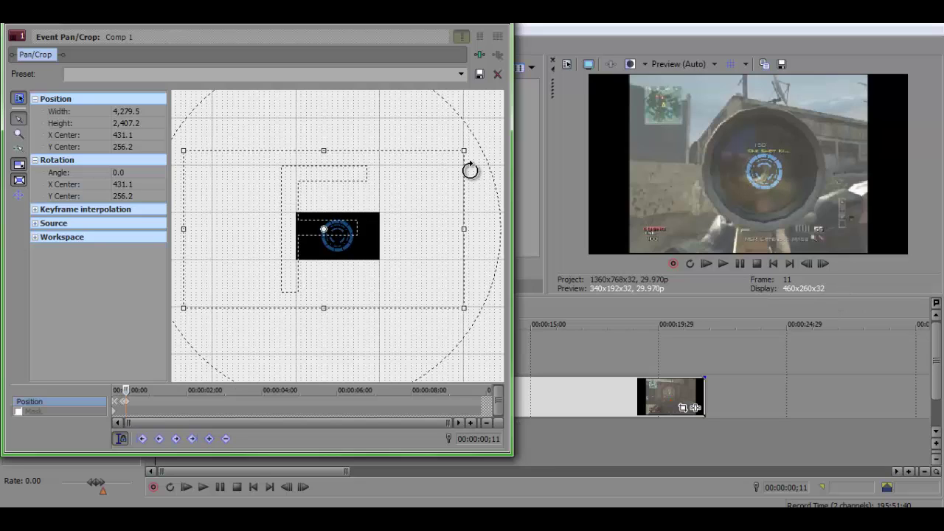
Step: Close Pan/Crop, shorten the crosshair event to a sliver at the start, and step back to check
{"action": "left_click", "coordinate": [507, 27]}
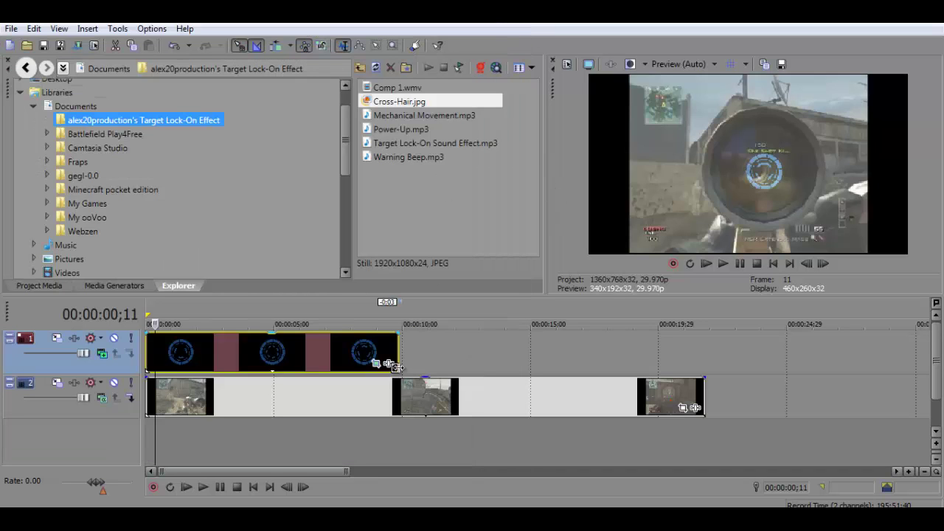
{"action": "left_click_drag", "start_coordinate": [397, 355], "coordinate": [163, 391]}
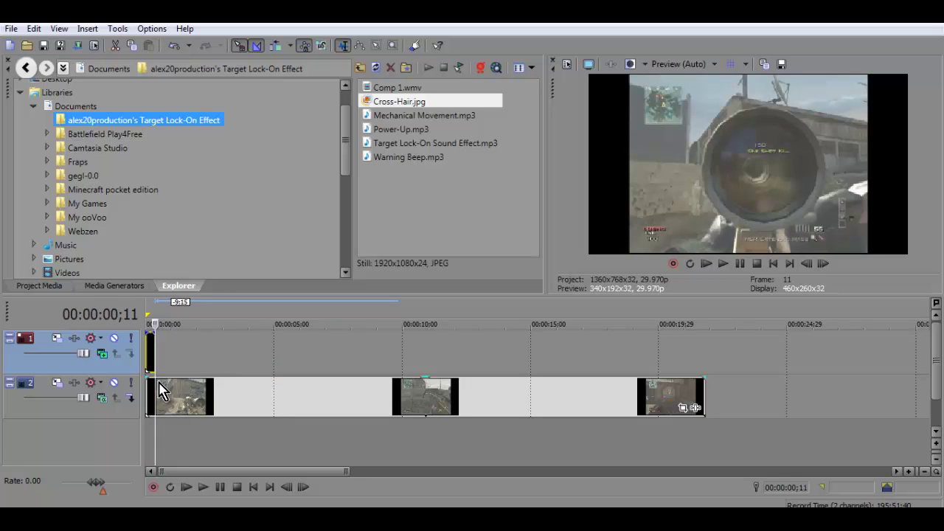
{"action": "left_click", "coordinate": [806, 264]}
{"action": "left_click", "coordinate": [806, 264]}
{"action": "left_click", "coordinate": [806, 264]}
{"action": "left_click", "coordinate": [805, 264]}
{"action": "left_click", "coordinate": [806, 264]}
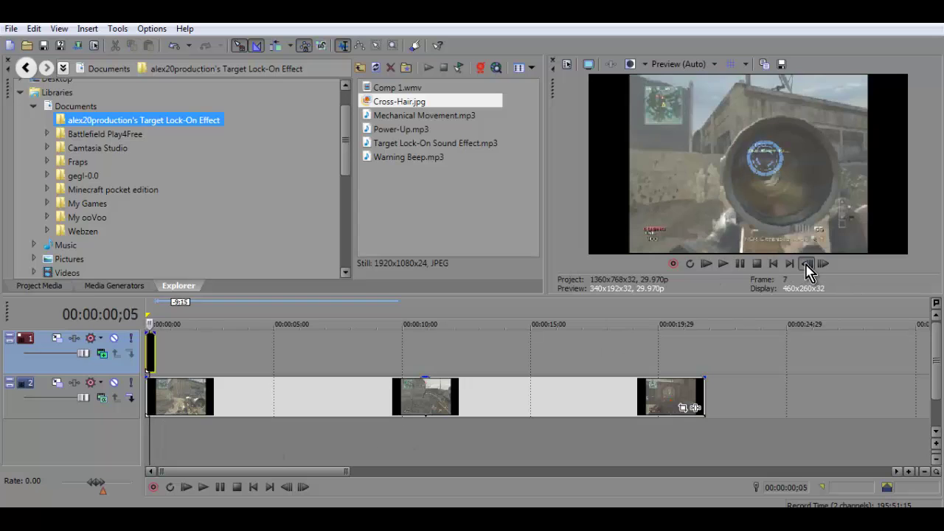
{"action": "left_click", "coordinate": [806, 264]}
{"action": "left_click", "coordinate": [806, 264]}
{"action": "left_click", "coordinate": [806, 264]}
{"action": "left_click", "coordinate": [806, 264]}
{"action": "left_click", "coordinate": [806, 264]}
Step: Step forward frame by frame through the crosshair overlay, then rewind toward the start
{"action": "left_click", "coordinate": [824, 264]}
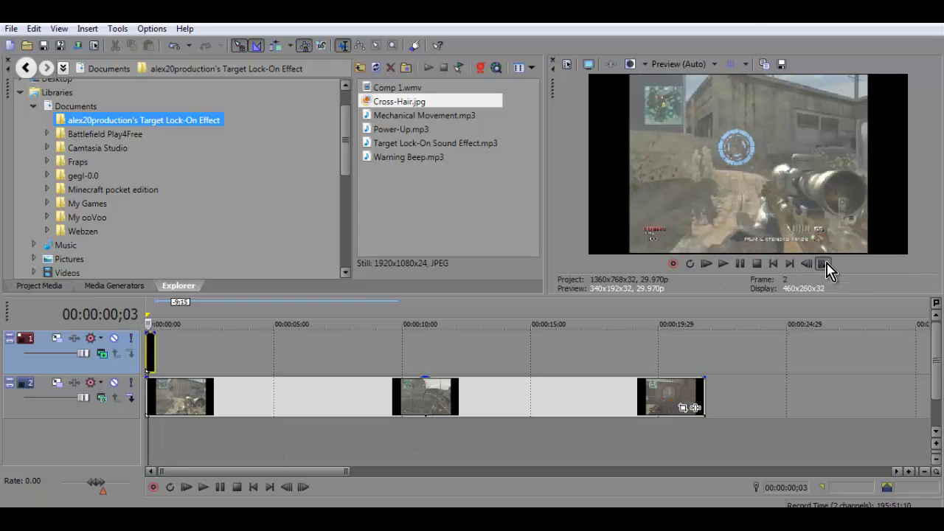
{"action": "left_click", "coordinate": [825, 264]}
{"action": "left_click", "coordinate": [824, 264]}
{"action": "left_click", "coordinate": [824, 264]}
{"action": "left_click", "coordinate": [824, 264]}
{"action": "left_click", "coordinate": [825, 264]}
{"action": "left_click", "coordinate": [825, 264]}
{"action": "left_click", "coordinate": [824, 264]}
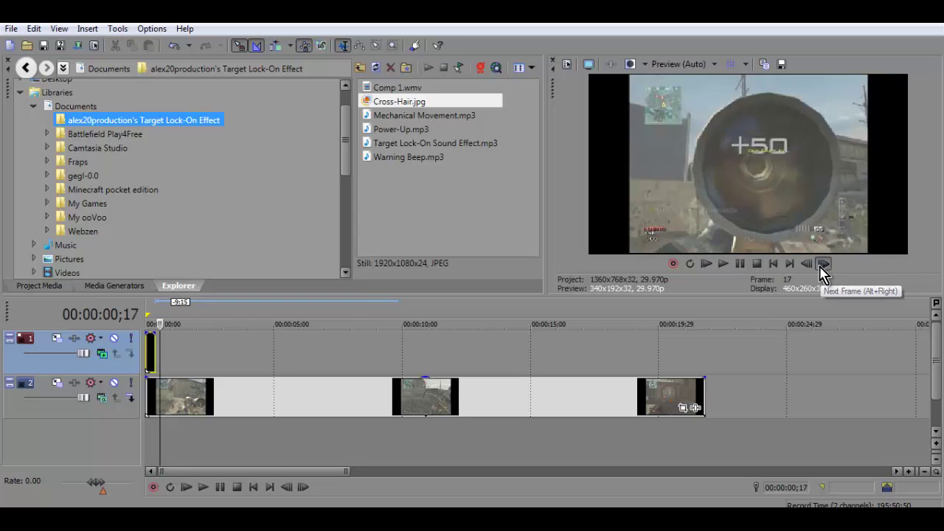
{"action": "left_click", "coordinate": [824, 264]}
{"action": "left_click", "coordinate": [824, 264]}
{"action": "left_click", "coordinate": [824, 264]}
{"action": "left_click", "coordinate": [824, 264]}
{"action": "left_click", "coordinate": [824, 264]}
{"action": "left_click", "coordinate": [824, 264]}
{"action": "left_click", "coordinate": [824, 264]}
{"action": "left_click", "coordinate": [824, 264]}
{"action": "left_click_drag", "start_coordinate": [807, 264], "coordinate": [811, 272]}
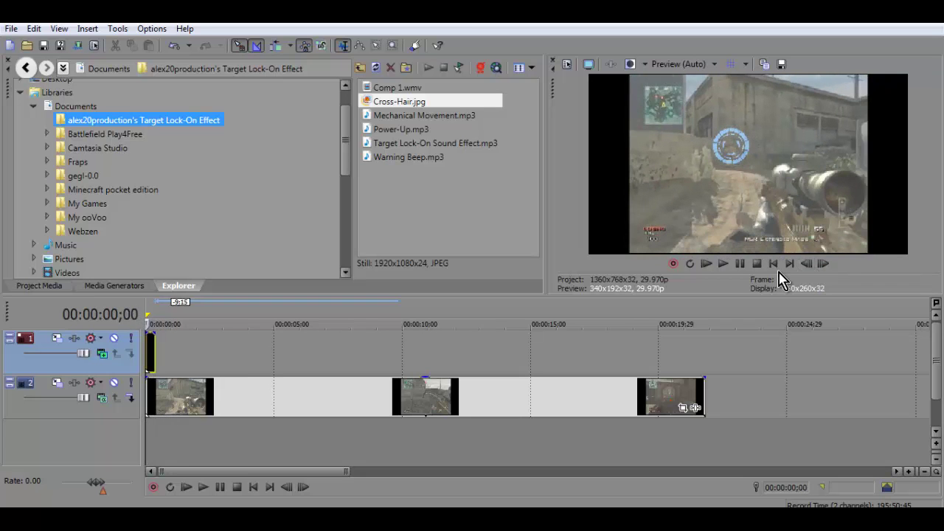
Step: Play back the overlay, return the playhead to frame 11, and test-shift the gameplay event
{"action": "left_click", "coordinate": [722, 264]}
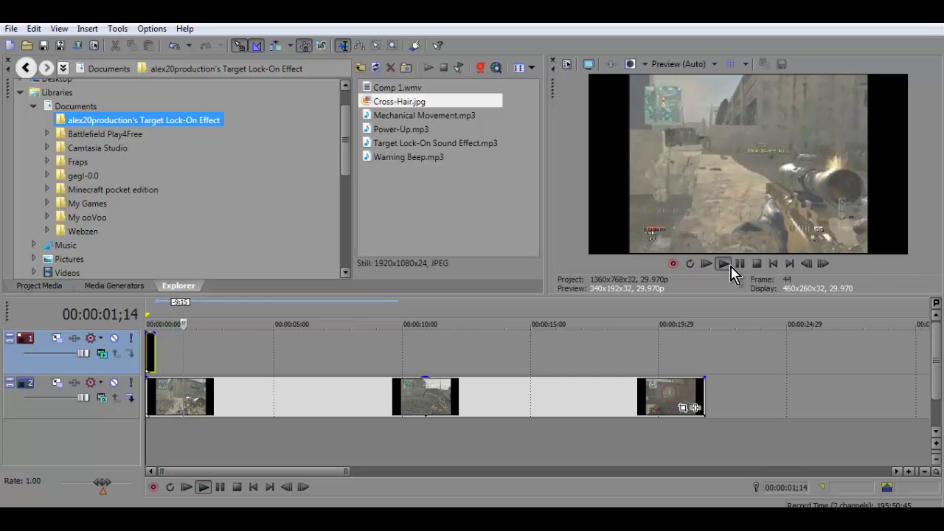
{"action": "left_click", "coordinate": [738, 264]}
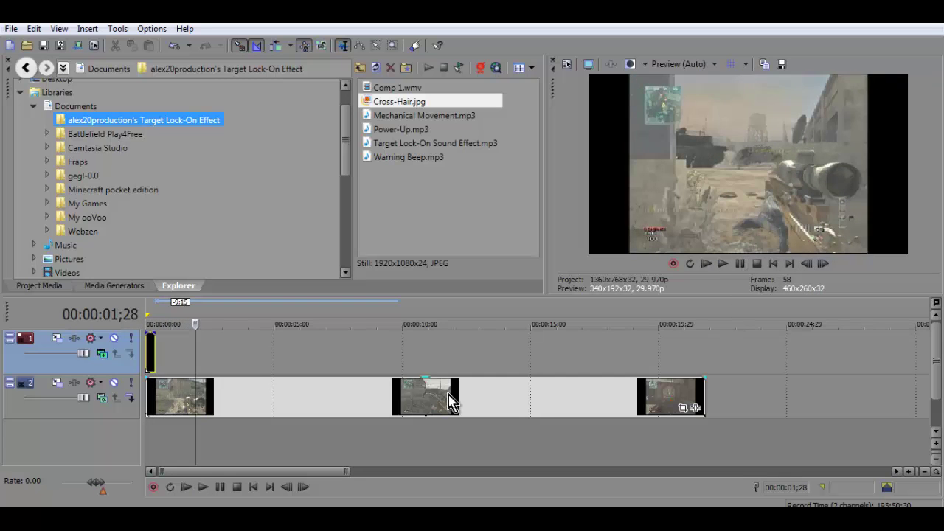
{"action": "left_click_drag", "start_coordinate": [196, 329], "coordinate": [154, 338]}
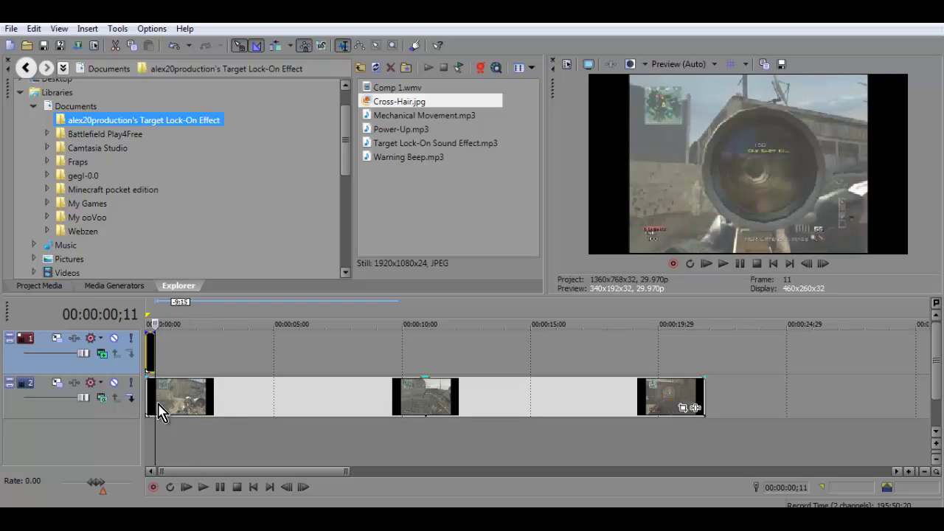
{"action": "left_click_drag", "start_coordinate": [160, 413], "coordinate": [289, 403]}
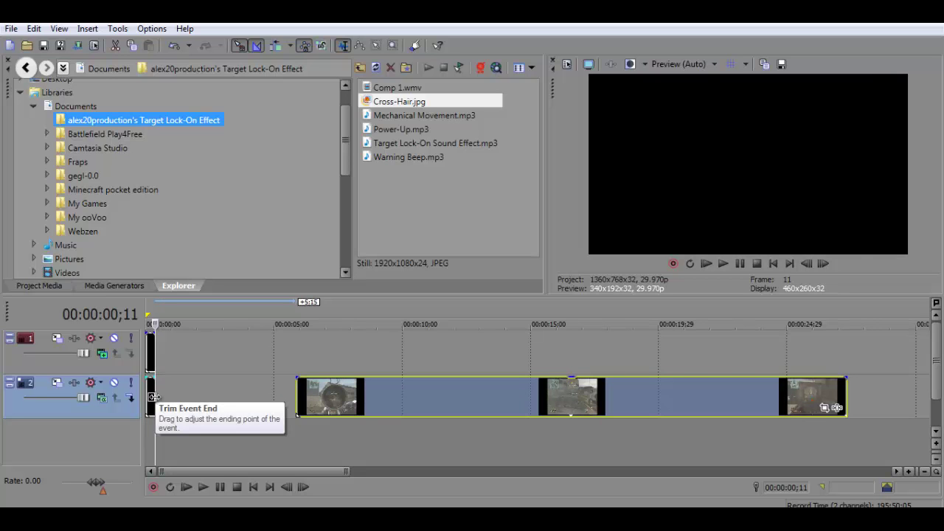
Step: Extend the opening gameplay clip and the crosshair event to the same end point, then play
{"action": "left_click_drag", "start_coordinate": [154, 398], "coordinate": [189, 400]}
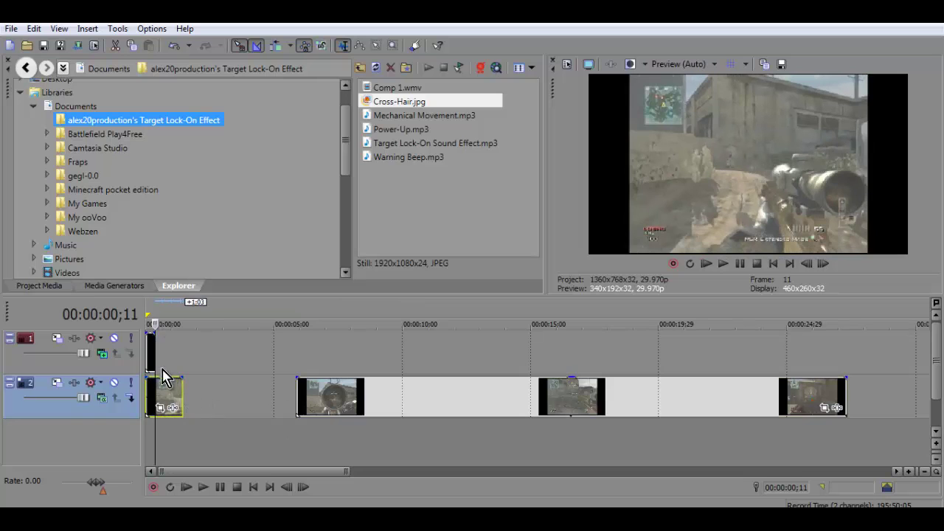
{"action": "left_click_drag", "start_coordinate": [156, 357], "coordinate": [189, 354]}
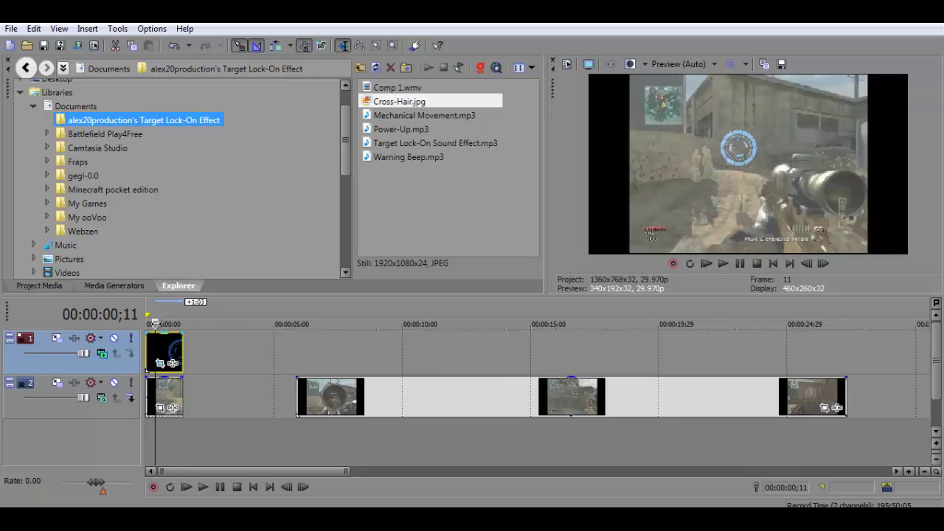
{"action": "key", "text": "space"}
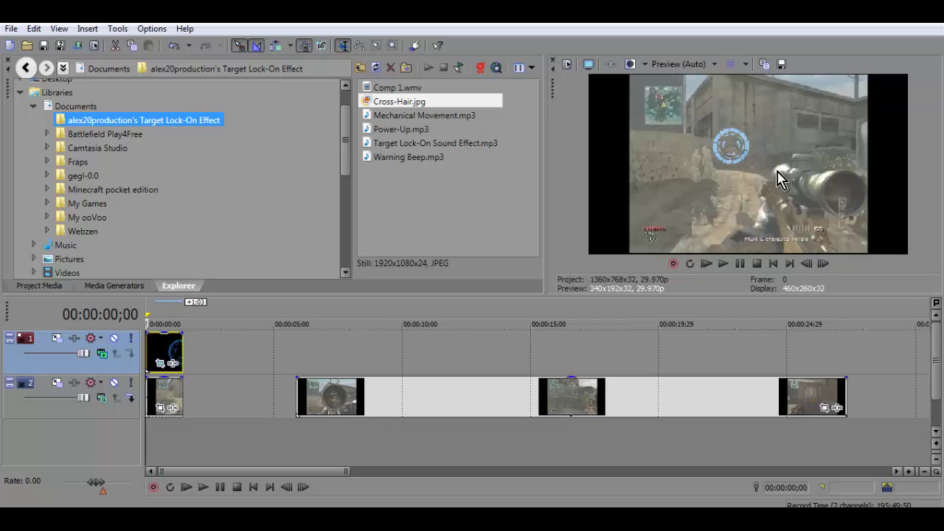
{"action": "left_click", "coordinate": [722, 263]}
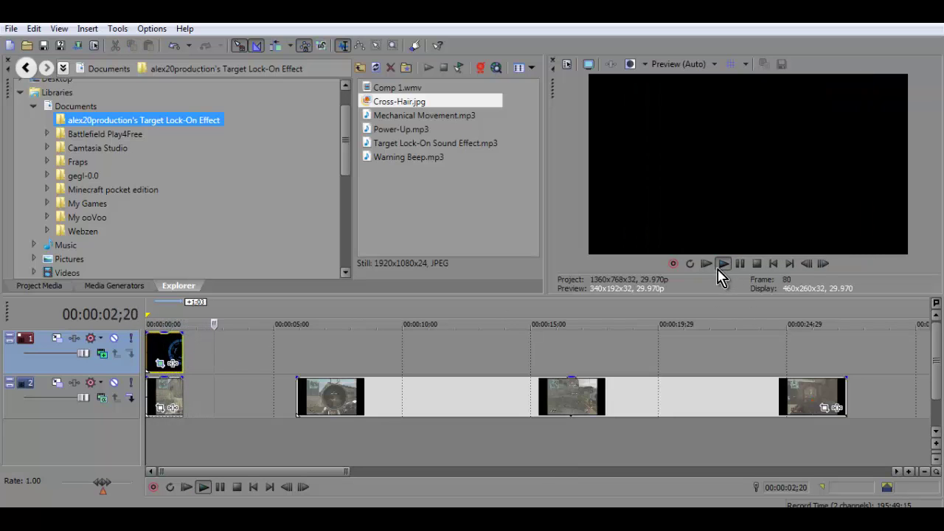
Step: Slide the remaining gameplay left to abut the opening clip, replay it, and park at frame 9
{"action": "left_click_drag", "start_coordinate": [469, 400], "coordinate": [354, 394]}
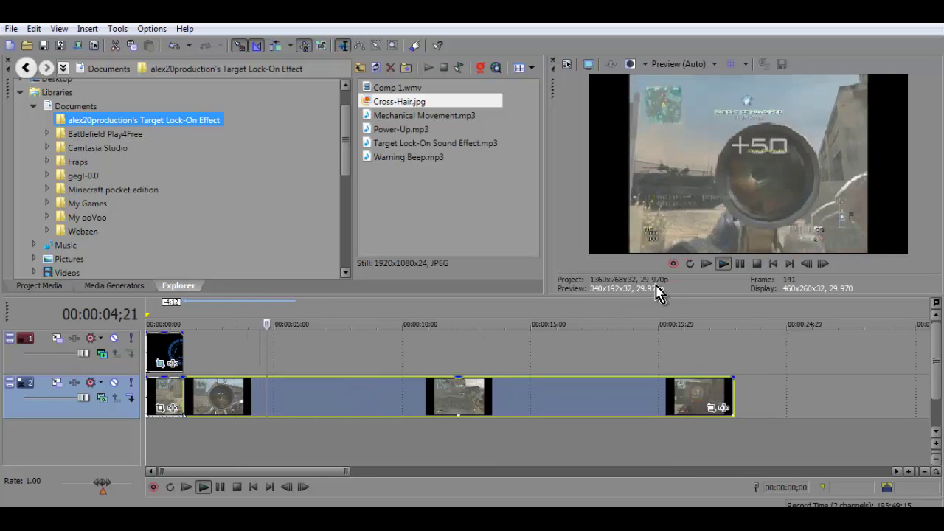
{"action": "left_click", "coordinate": [152, 391]}
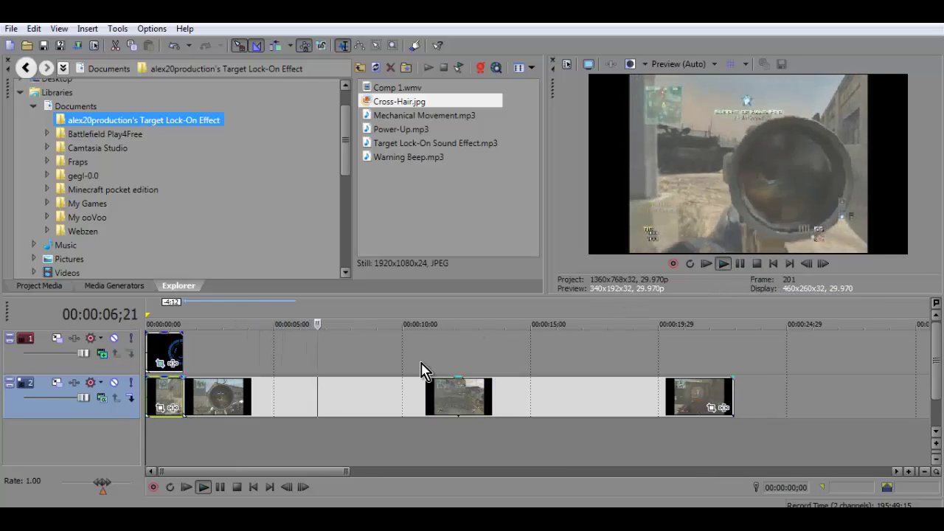
{"action": "double_click", "coordinate": [153, 404]}
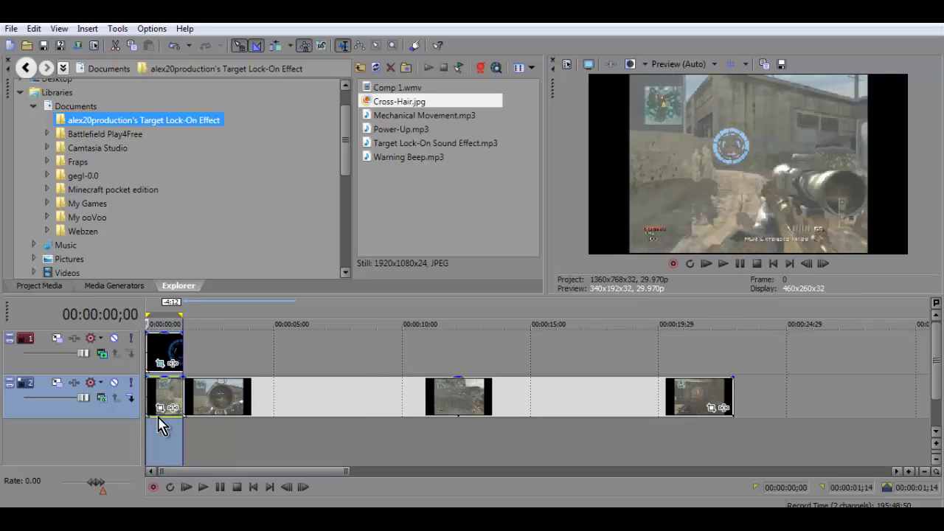
{"action": "left_click", "coordinate": [723, 263]}
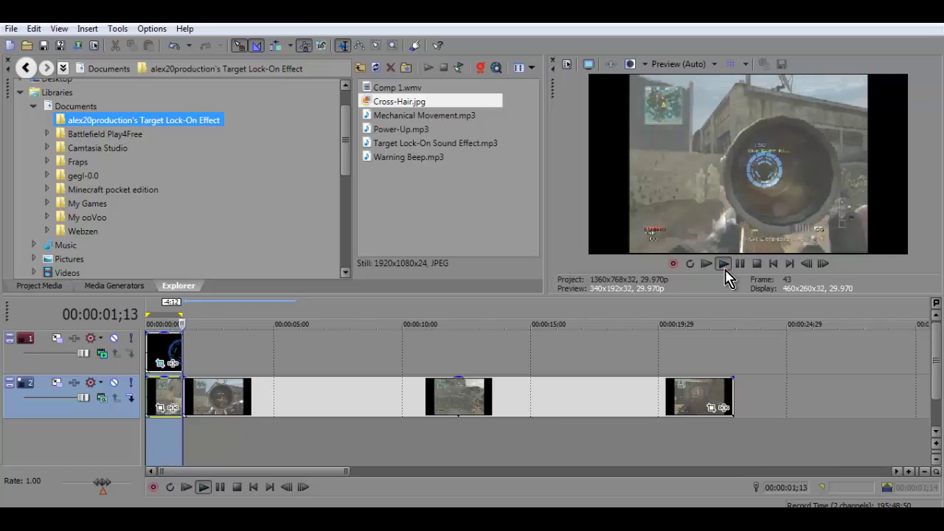
{"action": "left_click", "coordinate": [724, 269]}
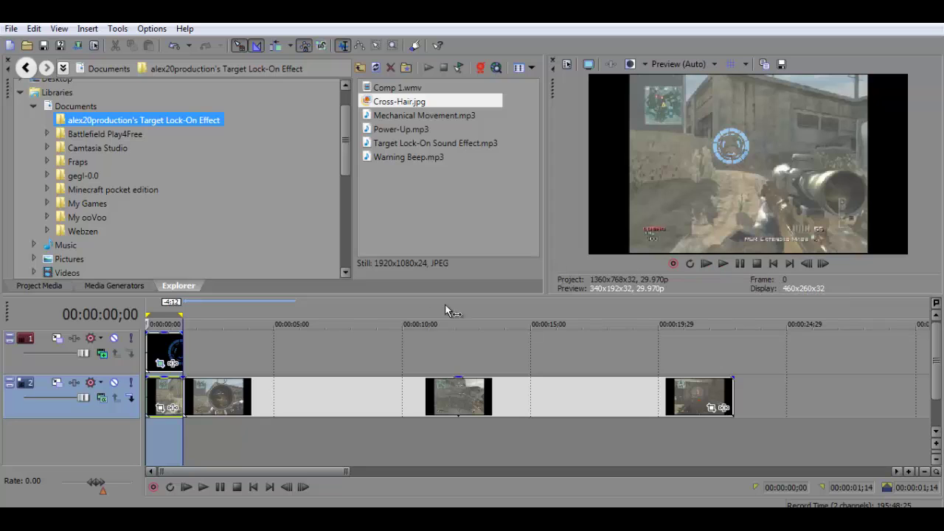
{"action": "left_click", "coordinate": [220, 361]}
{"action": "left_click", "coordinate": [153, 367]}
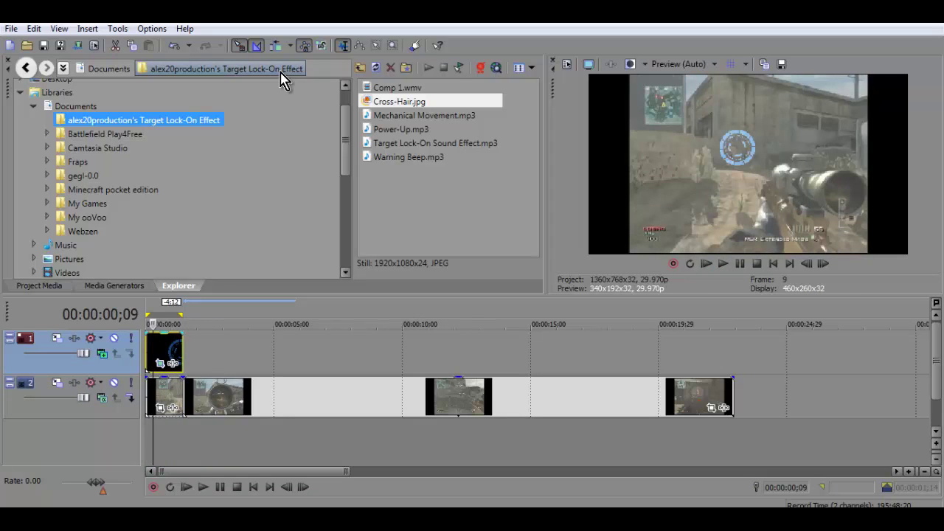
Step: Add an audio track, audition Mechanical Movement.mp3 at the start, then delete it
{"action": "left_click", "coordinate": [409, 142]}
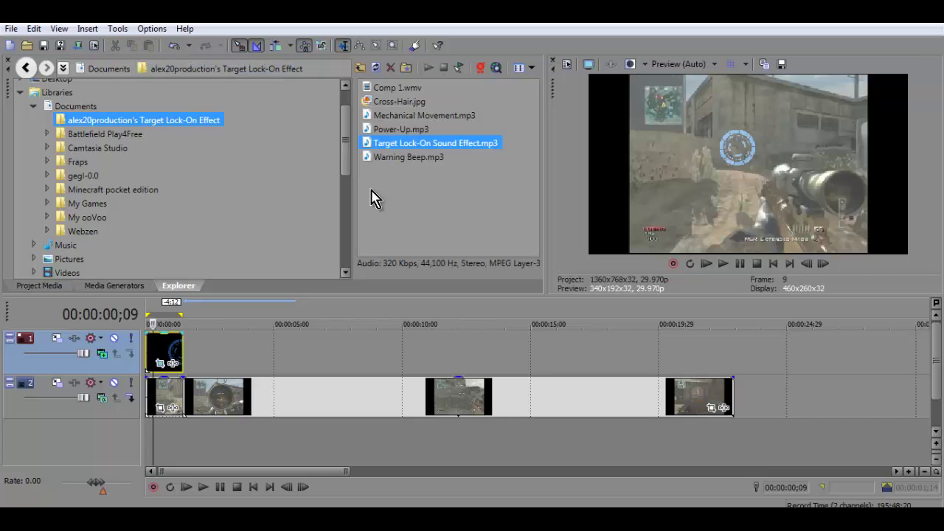
{"action": "right_click", "coordinate": [253, 448]}
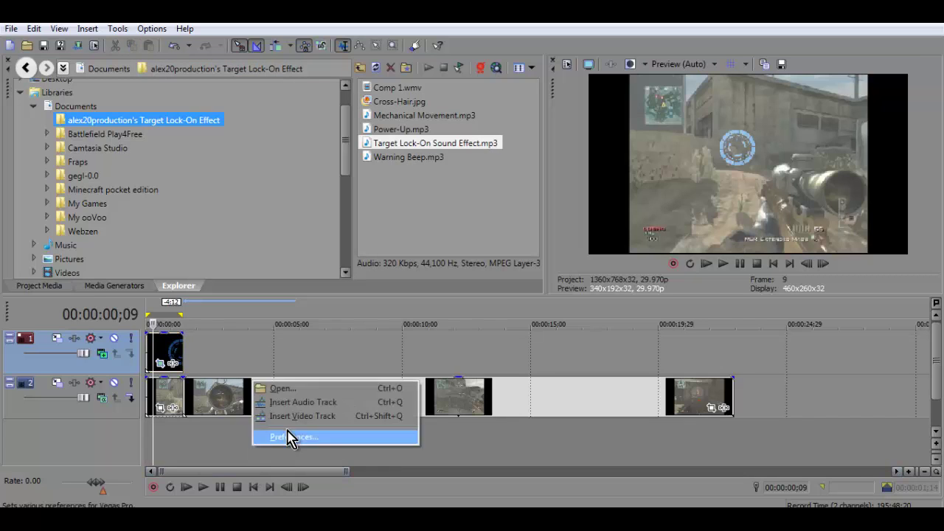
{"action": "left_click", "coordinate": [303, 402]}
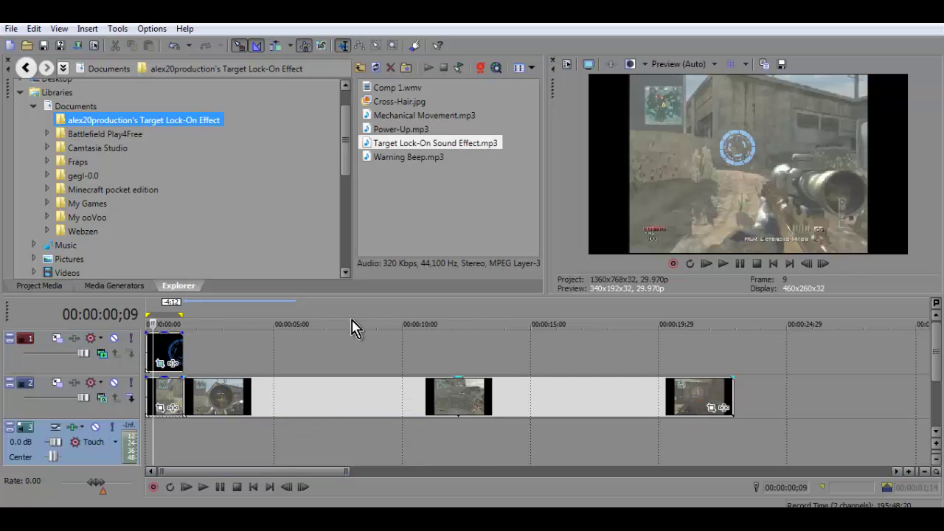
{"action": "left_click_drag", "start_coordinate": [384, 115], "coordinate": [152, 446]}
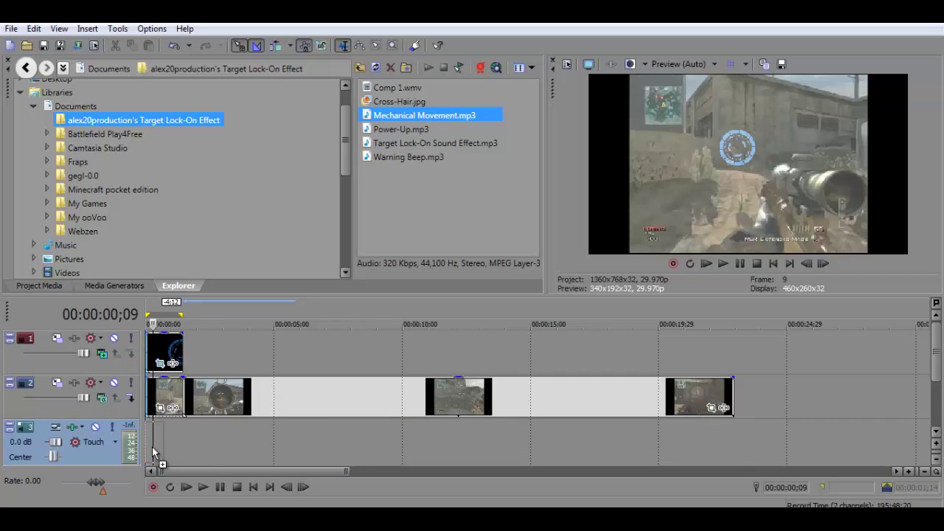
{"action": "scroll", "coordinate": [152, 447], "scroll_direction": "down", "scroll_amount": 1}
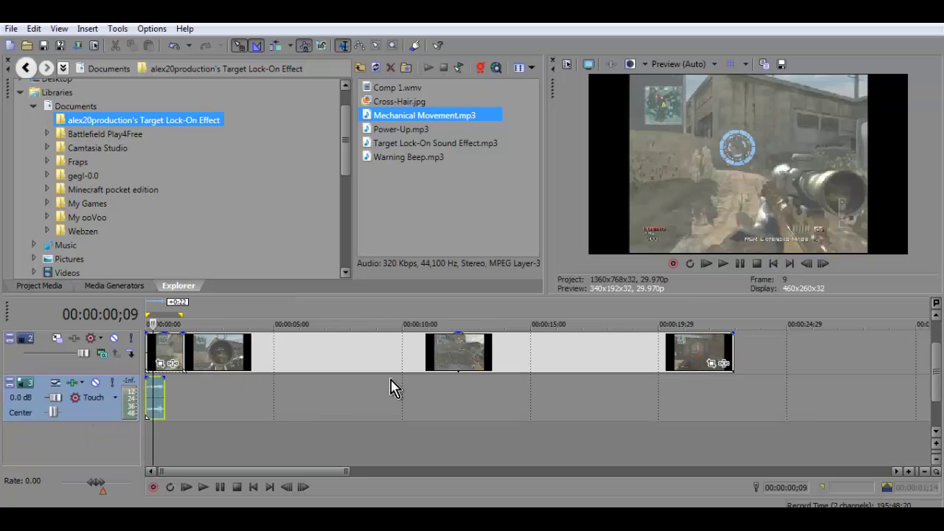
{"action": "left_click", "coordinate": [722, 264]}
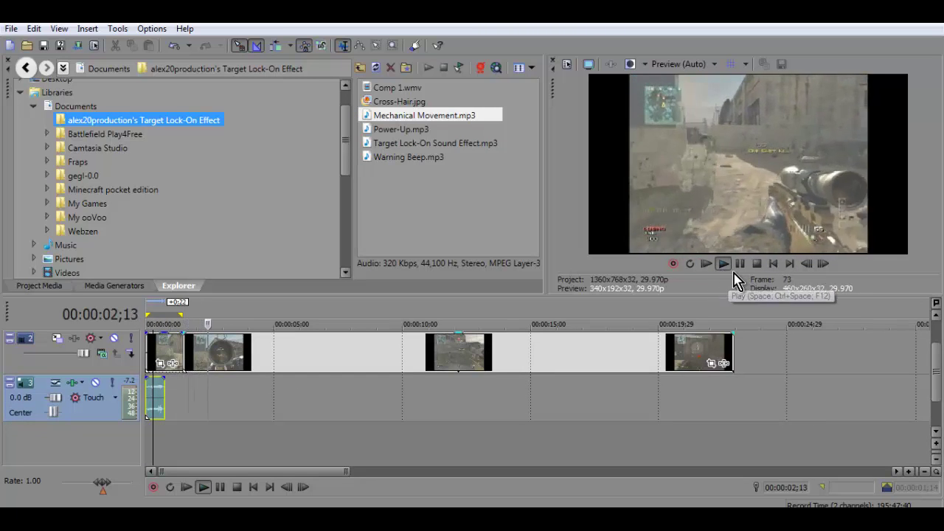
{"action": "left_click", "coordinate": [739, 264]}
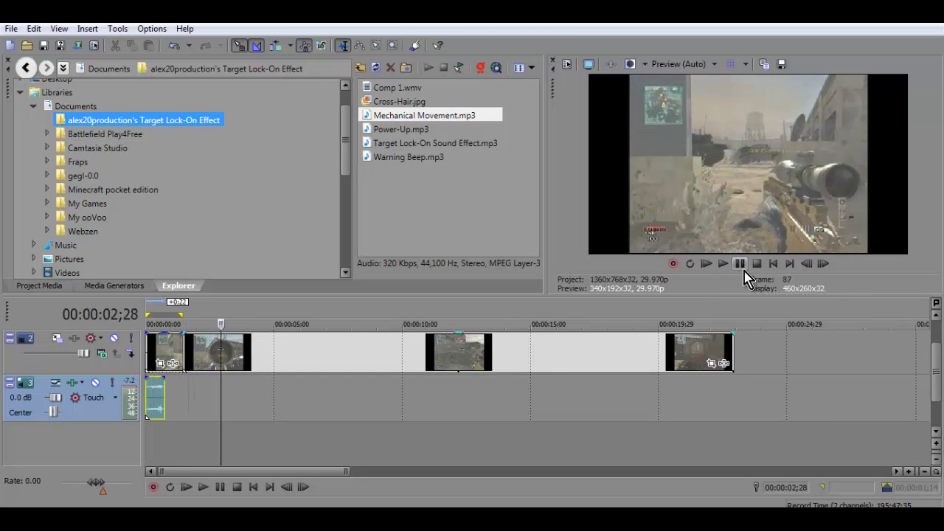
{"action": "left_click", "coordinate": [156, 402]}
{"action": "key", "text": "Delete"}
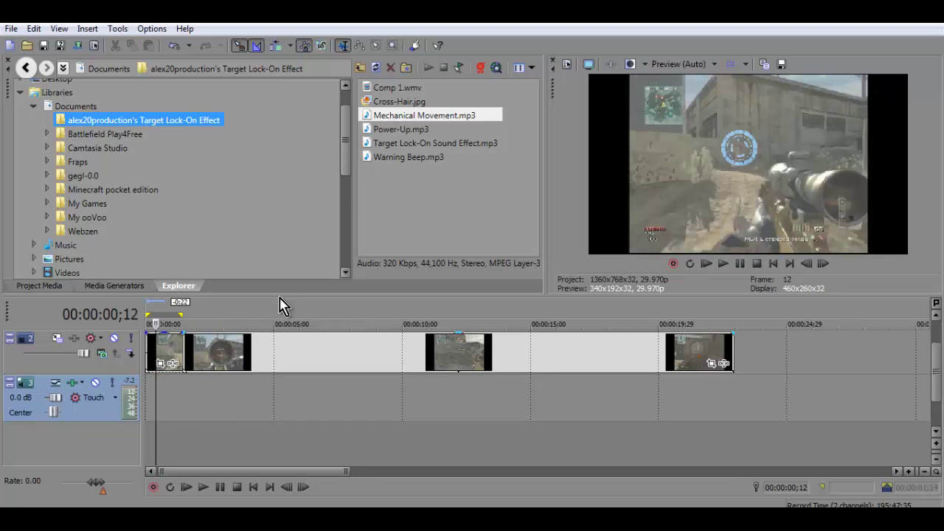
Step: Audition Power-Up.mp3 at the start of the audio track, then delete it
{"action": "left_click_drag", "start_coordinate": [388, 133], "coordinate": [156, 405]}
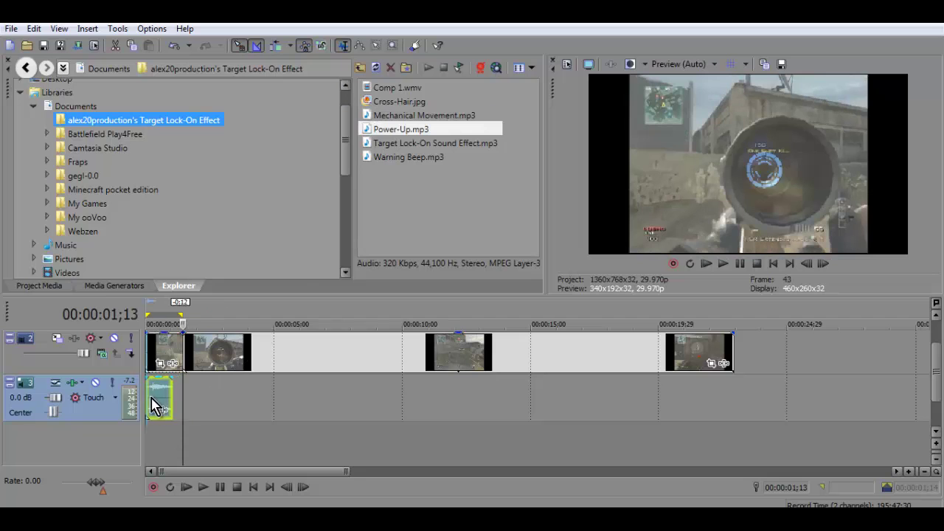
{"action": "left_click", "coordinate": [706, 264]}
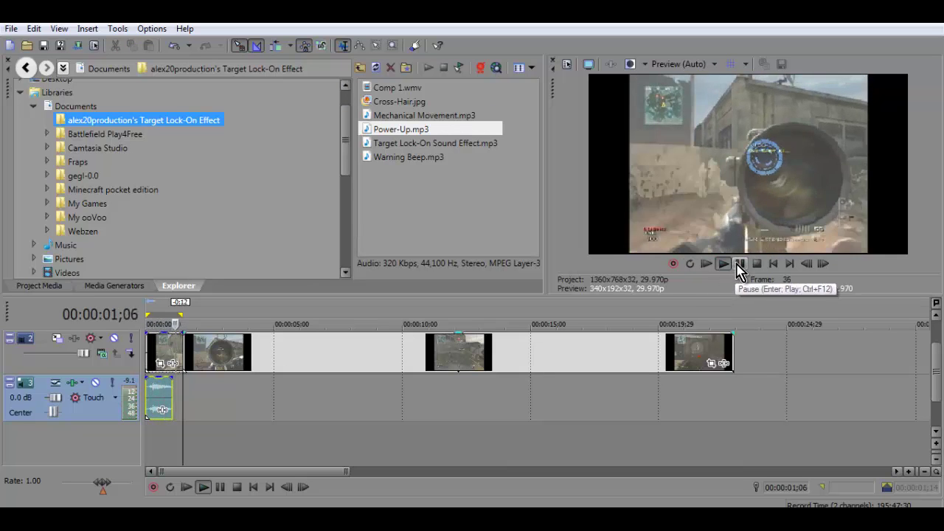
{"action": "left_click", "coordinate": [739, 264]}
{"action": "left_click", "coordinate": [154, 388]}
{"action": "key", "text": "Delete"}
Step: Try Target Lock-On Sound Effect.mp3 with a full-length fade-out, play it, then delete it
{"action": "left_click", "coordinate": [411, 145]}
{"action": "double_click", "coordinate": [411, 152]}
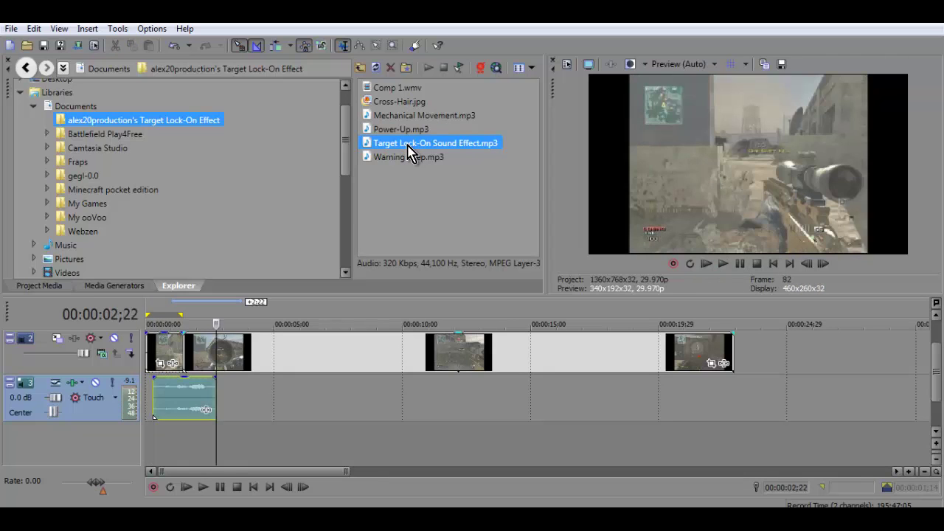
{"action": "left_click", "coordinate": [168, 401]}
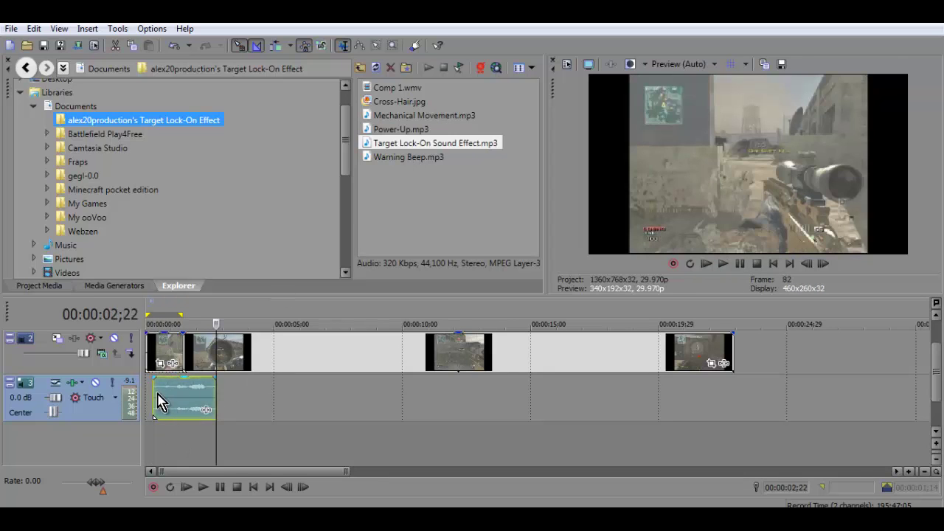
{"action": "left_click", "coordinate": [704, 265]}
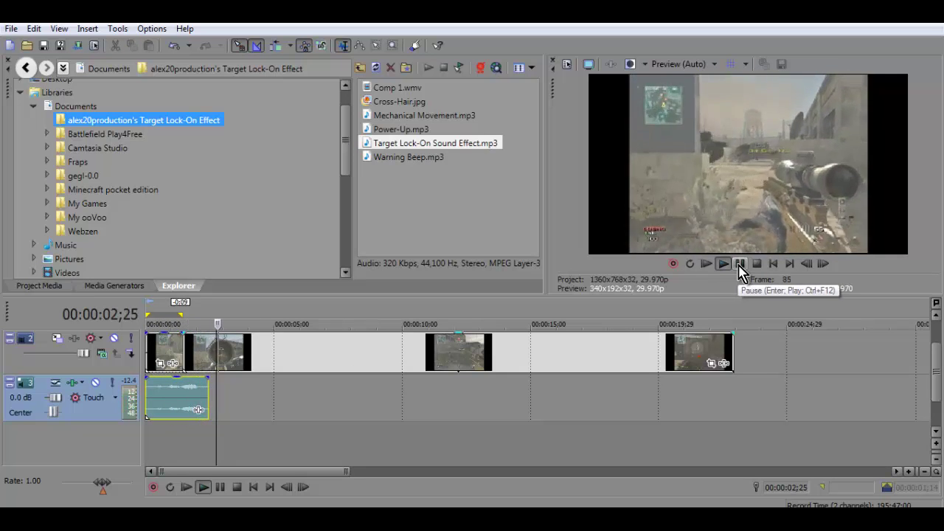
{"action": "key", "text": "Return"}
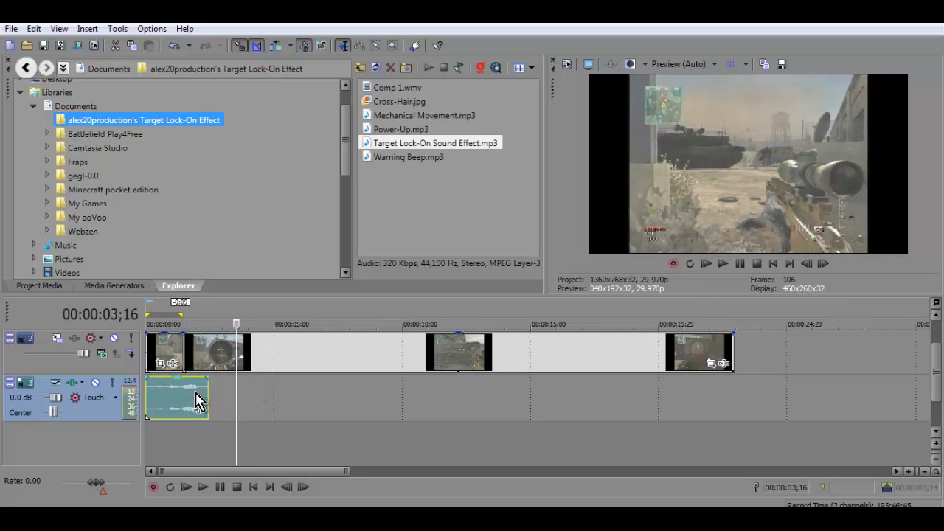
{"action": "left_click", "coordinate": [195, 393]}
{"action": "left_click_drag", "start_coordinate": [210, 379], "coordinate": [148, 380]}
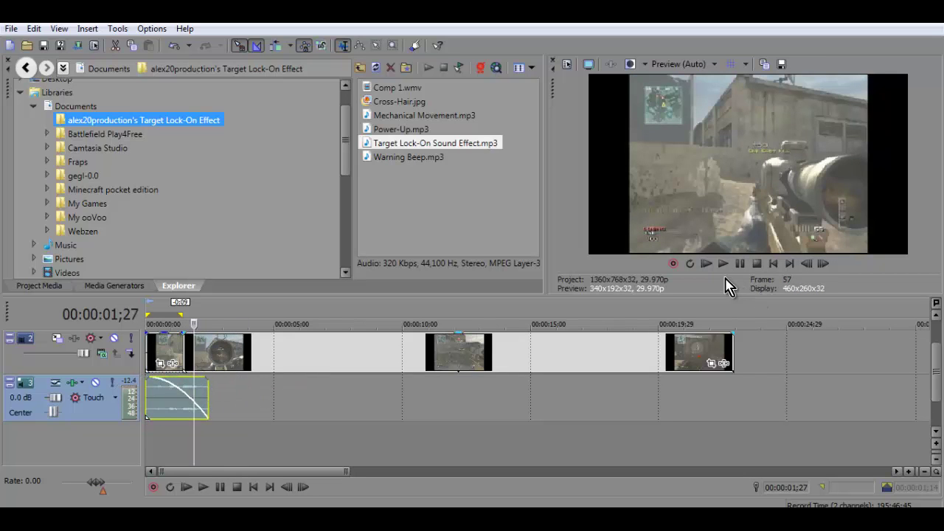
{"action": "left_click", "coordinate": [706, 264]}
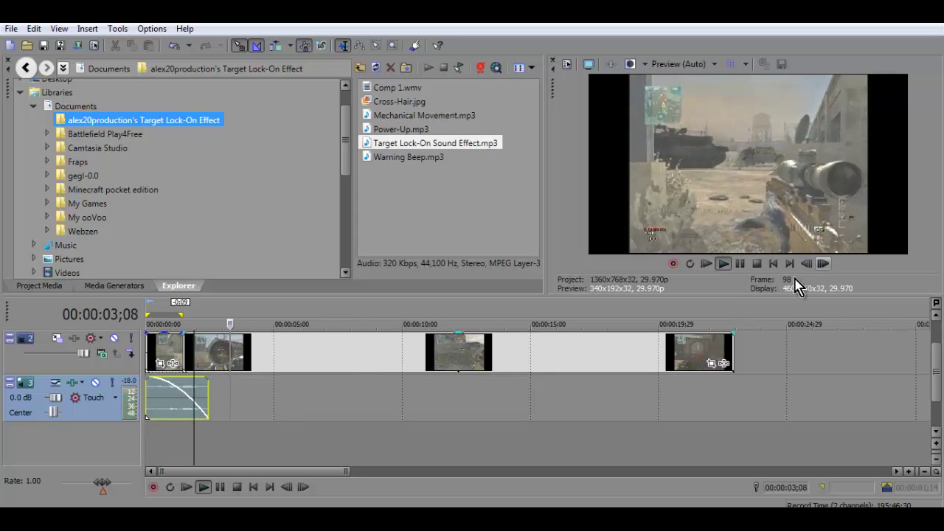
{"action": "left_click", "coordinate": [704, 267]}
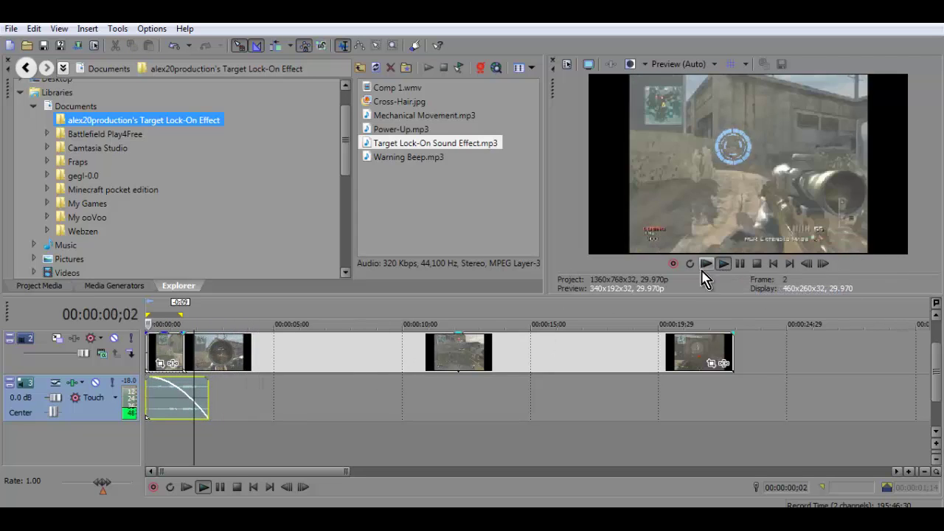
{"action": "left_click", "coordinate": [739, 263]}
{"action": "left_click", "coordinate": [159, 383]}
{"action": "key", "text": "Delete"}
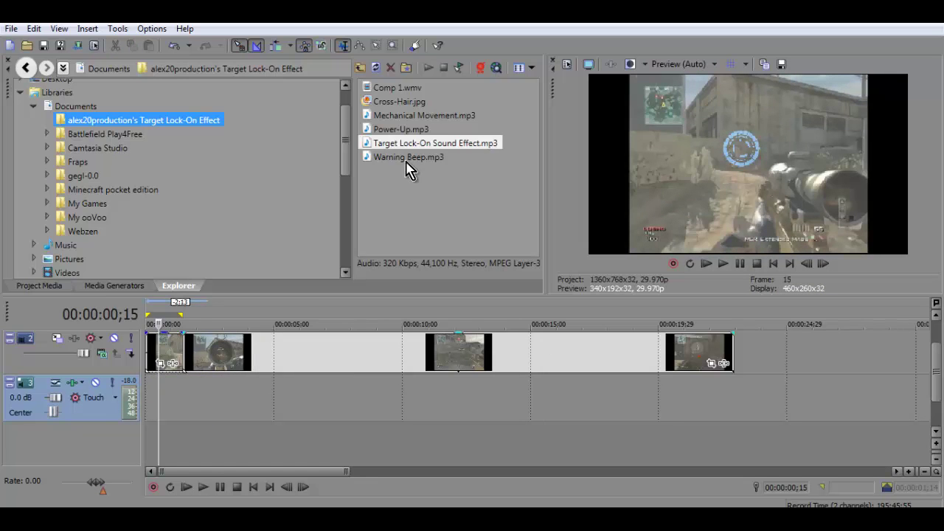
Step: Audition Warning Beep.mp3 at the start of the audio track, then delete it
{"action": "left_click", "coordinate": [407, 157]}
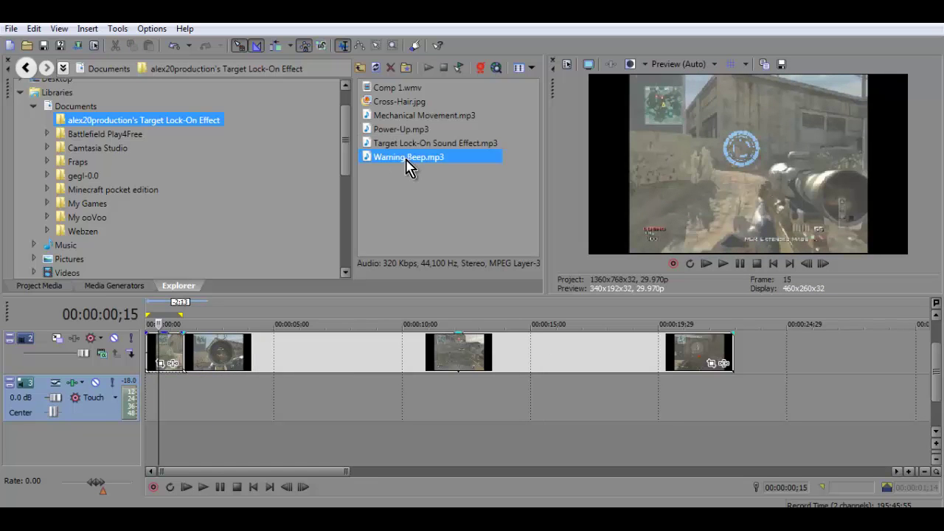
{"action": "left_click_drag", "start_coordinate": [142, 416], "coordinate": [148, 400]}
{"action": "left_click", "coordinate": [152, 406]}
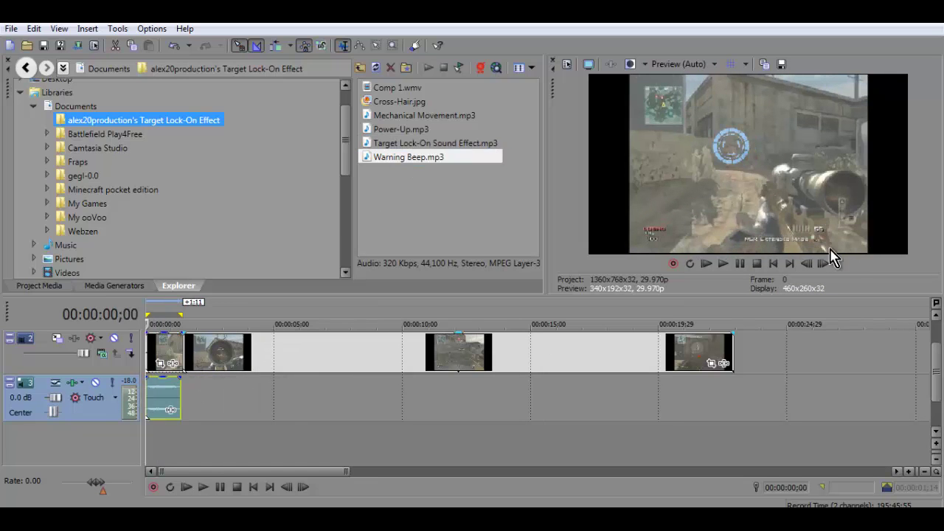
{"action": "left_click", "coordinate": [719, 264]}
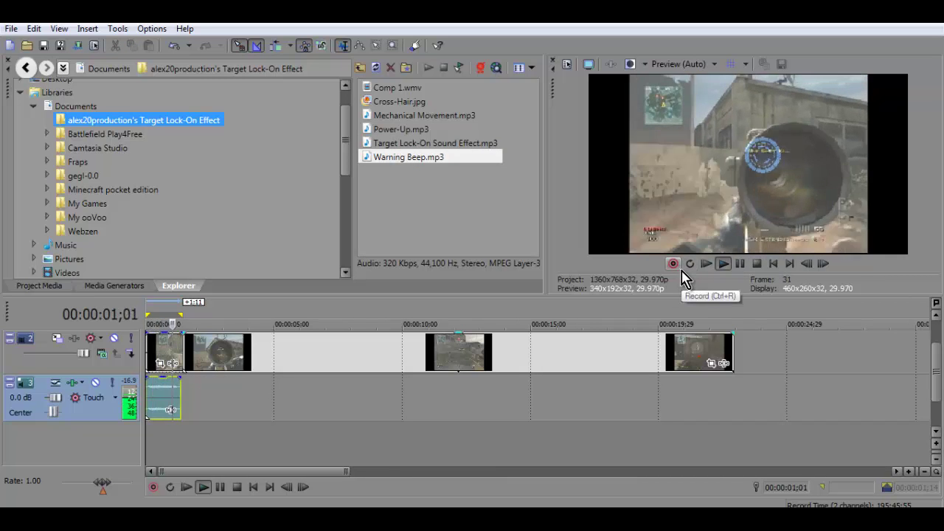
{"action": "left_click", "coordinate": [740, 263]}
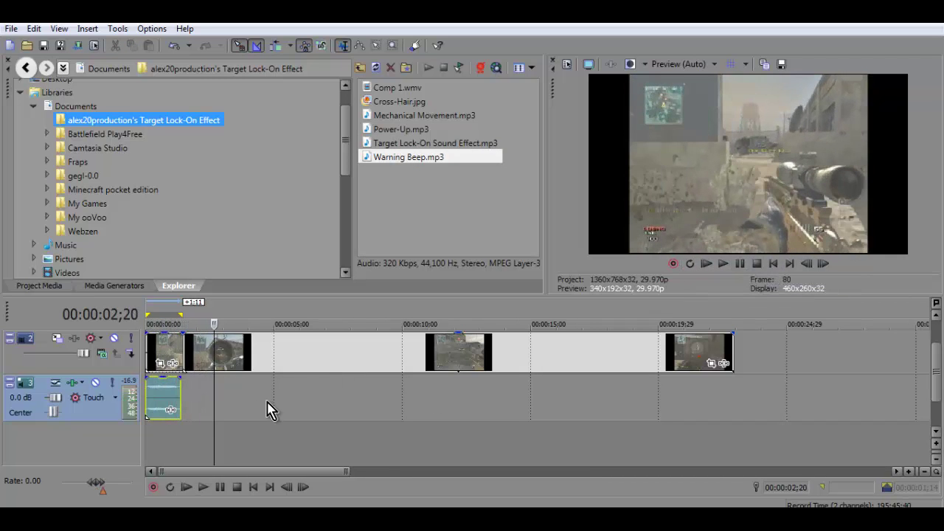
{"action": "left_click", "coordinate": [161, 395]}
{"action": "key", "text": "Delete"}
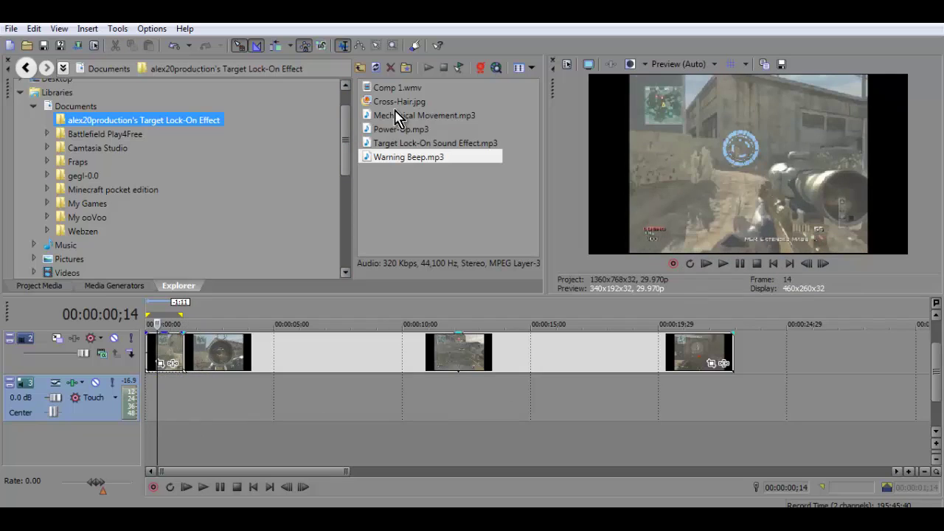
Step: Delete the empty audio track and insert a new video track at the top
{"action": "scroll", "coordinate": [369, 354], "scroll_direction": "up", "scroll_amount": 2}
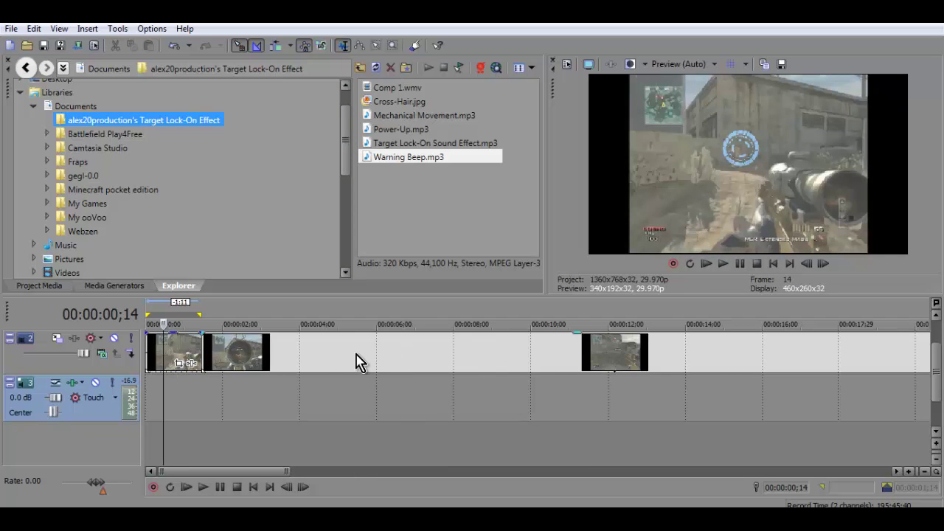
{"action": "scroll", "coordinate": [217, 412], "scroll_direction": "up", "scroll_amount": 1}
{"action": "scroll", "coordinate": [217, 413], "scroll_direction": "down", "scroll_amount": 1}
{"action": "right_click", "coordinate": [85, 414]}
{"action": "left_click", "coordinate": [135, 179]}
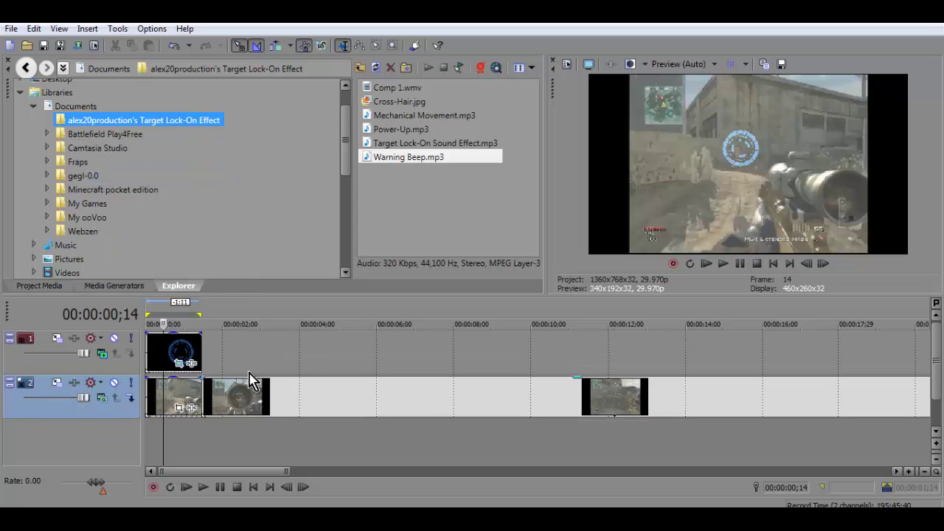
{"action": "right_click", "coordinate": [358, 454]}
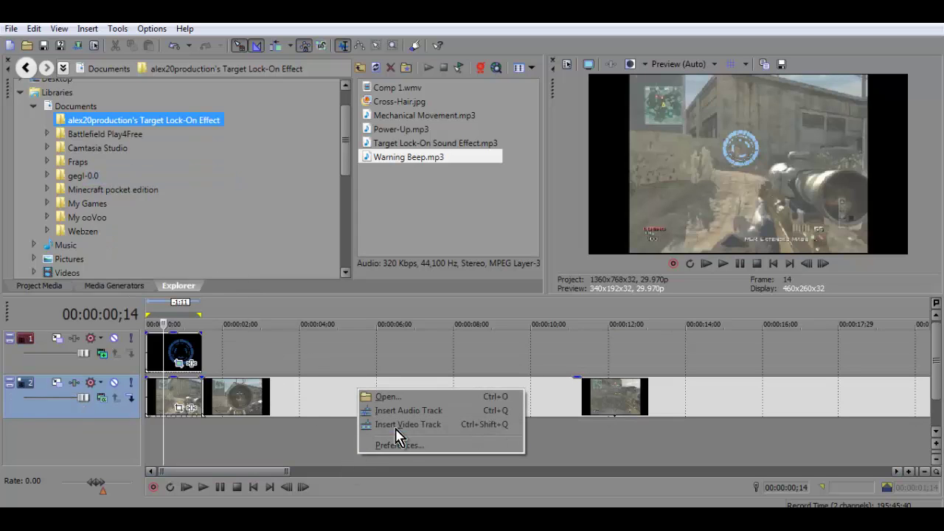
{"action": "left_click", "coordinate": [432, 430]}
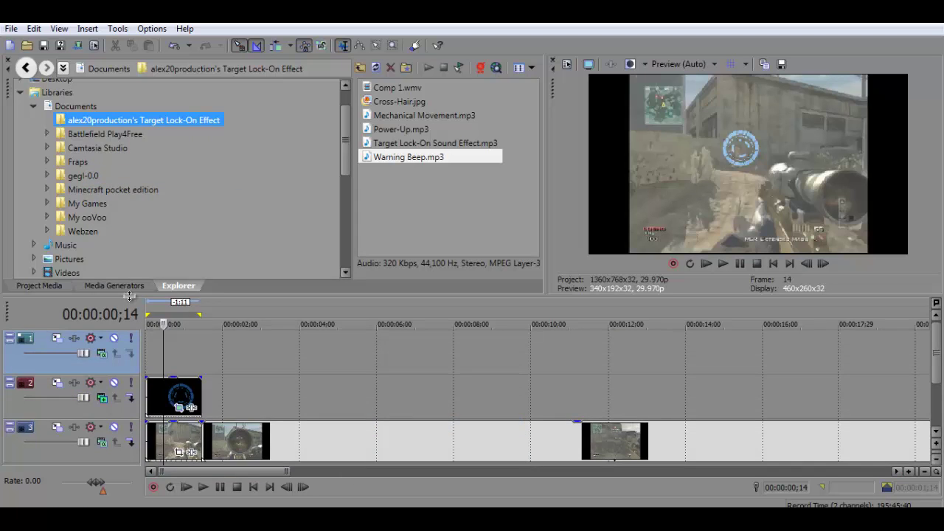
Step: Set the top track to Add compositing and place Cross-Hair.jpg on it at the start
{"action": "left_click_drag", "start_coordinate": [162, 332], "coordinate": [132, 336]}
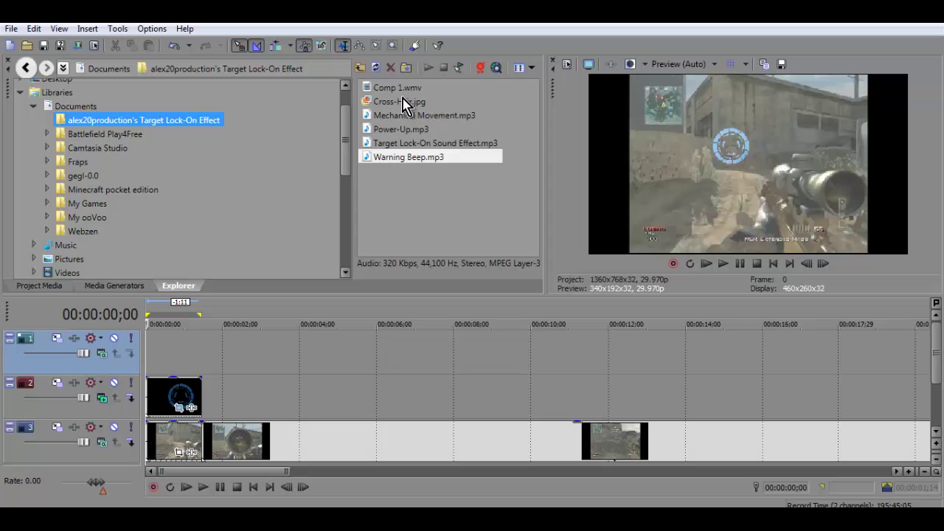
{"action": "left_click", "coordinate": [101, 352]}
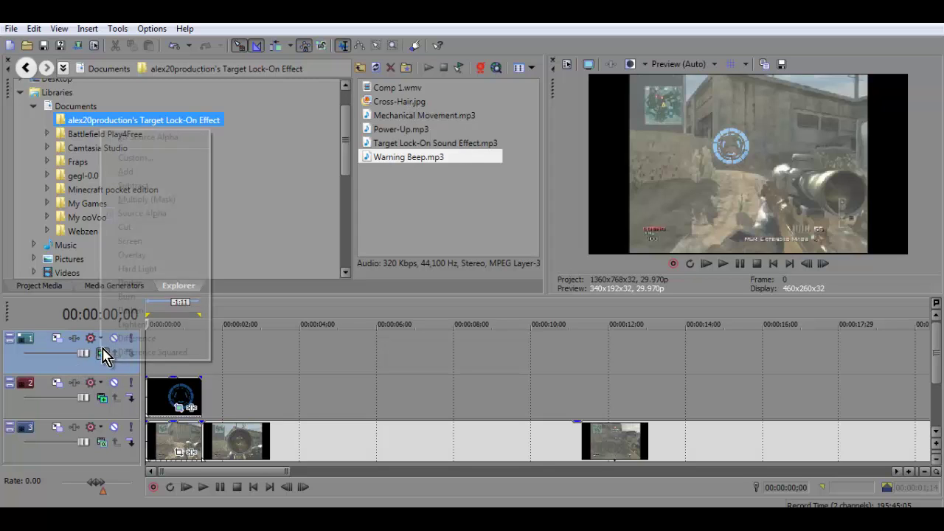
{"action": "left_click", "coordinate": [125, 177]}
{"action": "left_click_drag", "start_coordinate": [421, 103], "coordinate": [155, 356]}
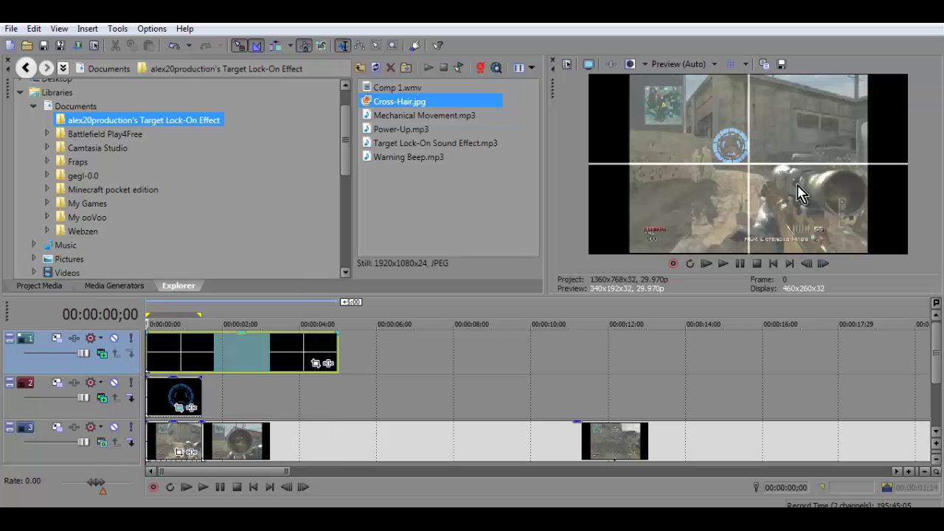
{"action": "left_click", "coordinate": [309, 361]}
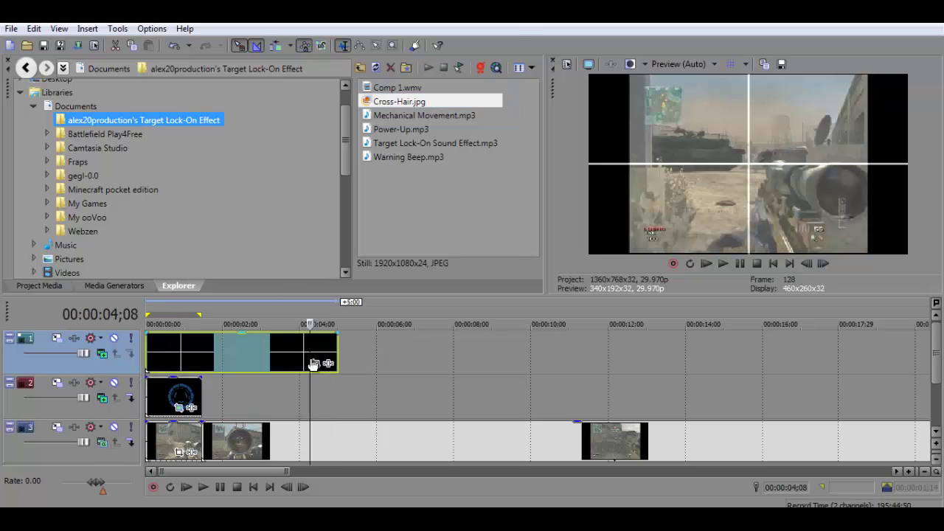
{"action": "left_click", "coordinate": [326, 363]}
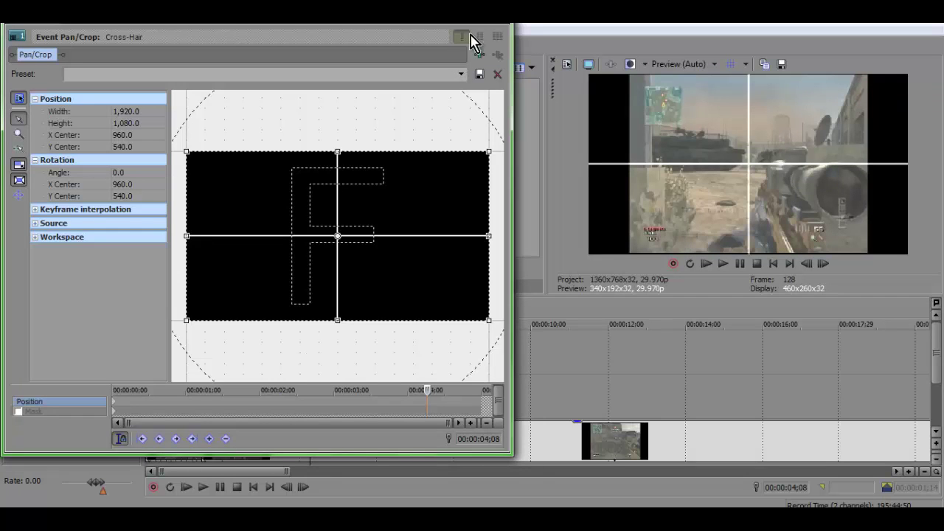
{"action": "left_click", "coordinate": [505, 30]}
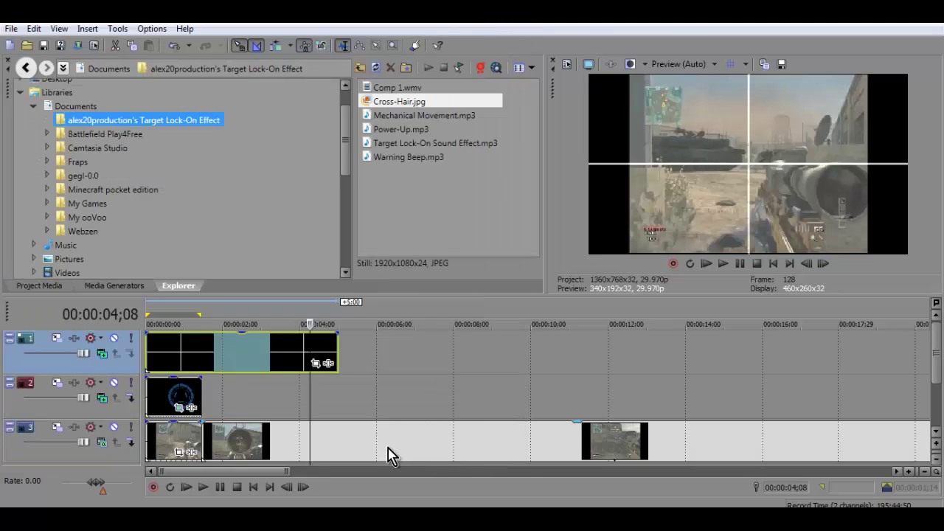
{"action": "left_click", "coordinate": [148, 442]}
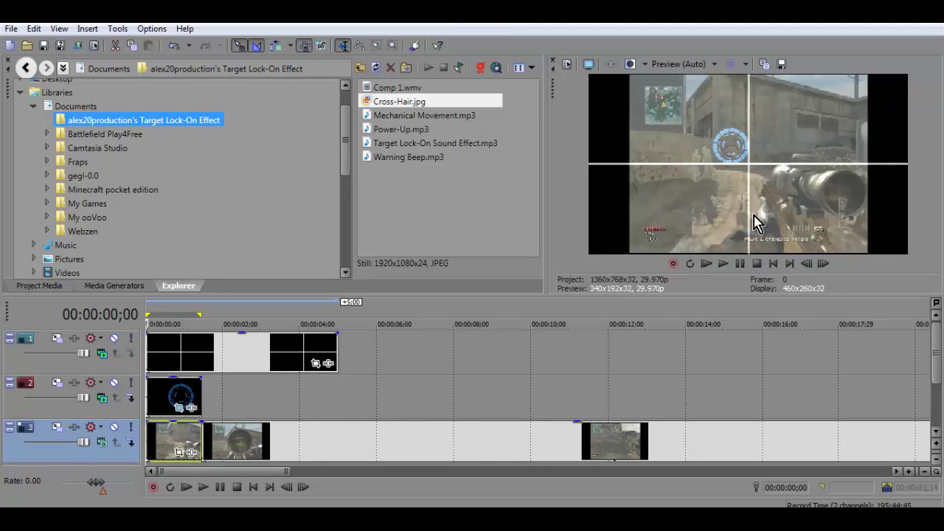